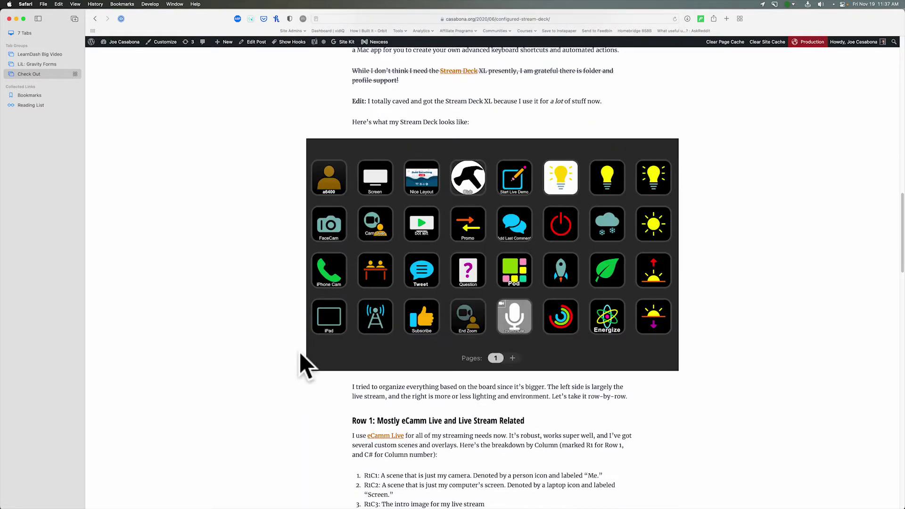
Read through the Stream Deck configuration post's row-by-row key breakdown, layout image and introductory section
{"action": "scroll", "coordinate": [300, 354], "scroll_direction": "up", "scroll_amount": 1}
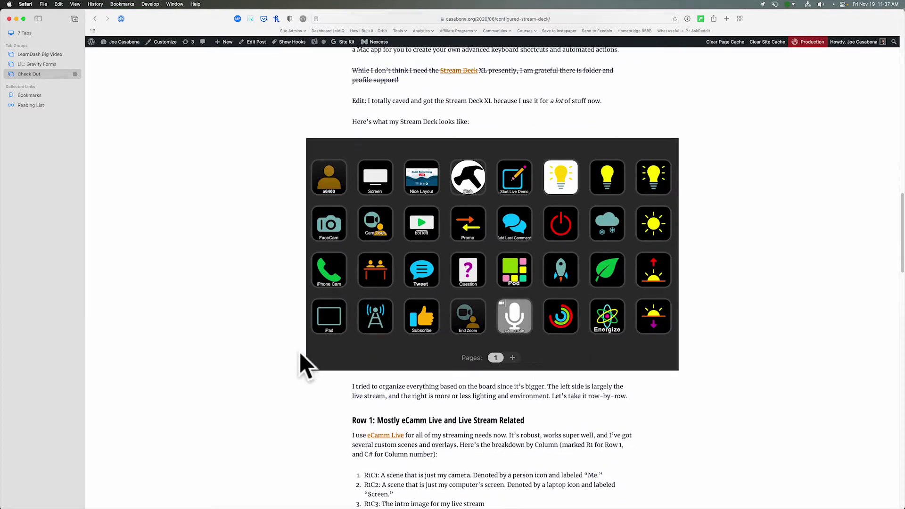
{"action": "scroll", "coordinate": [300, 355], "scroll_direction": "down", "scroll_amount": 5}
{"action": "scroll", "coordinate": [300, 354], "scroll_direction": "down", "scroll_amount": 8}
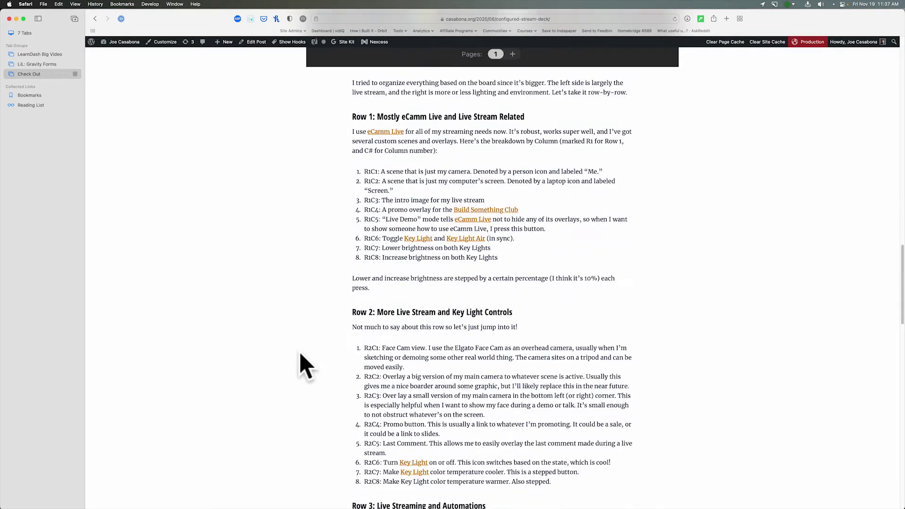
{"action": "scroll", "coordinate": [298, 352], "scroll_direction": "down", "scroll_amount": 2}
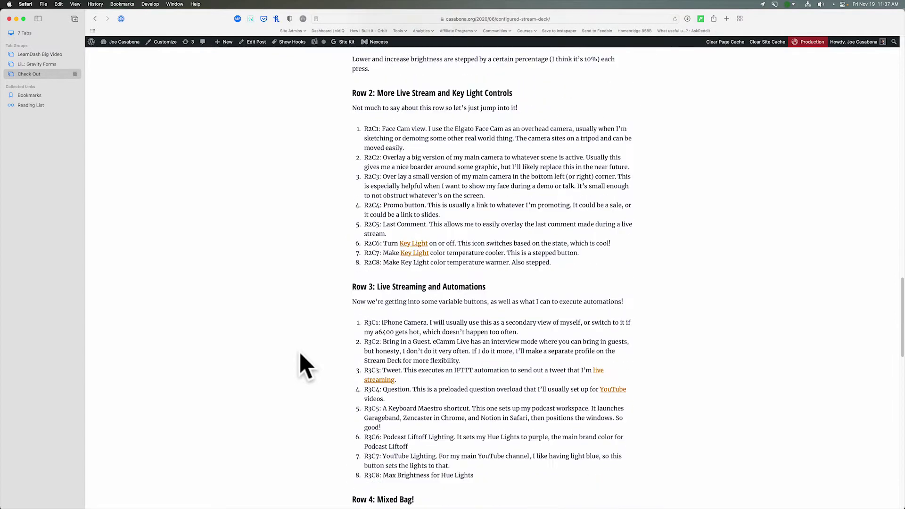
{"action": "scroll", "coordinate": [299, 352], "scroll_direction": "down", "scroll_amount": 5}
{"action": "scroll", "coordinate": [300, 354], "scroll_direction": "down", "scroll_amount": 1}
{"action": "scroll", "coordinate": [300, 354], "scroll_direction": "up", "scroll_amount": 15}
{"action": "scroll", "coordinate": [298, 352], "scroll_direction": "up", "scroll_amount": 13}
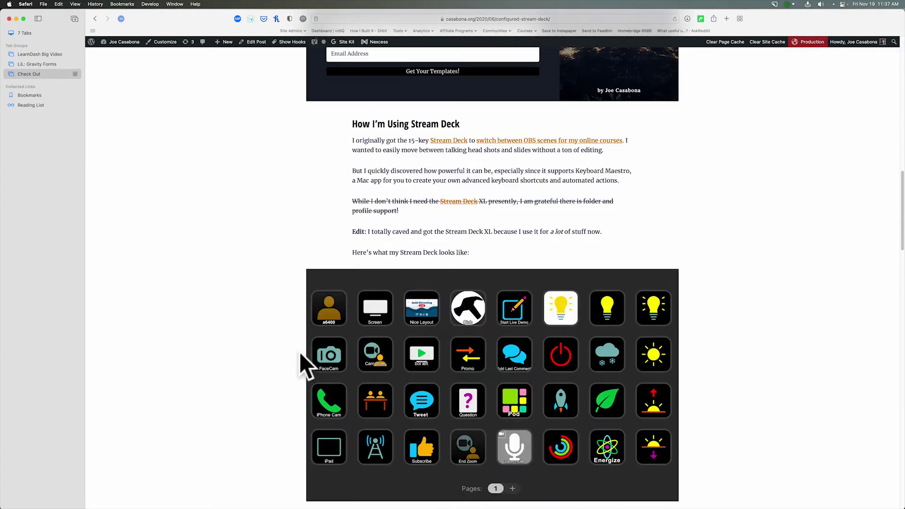
{"action": "scroll", "coordinate": [299, 352], "scroll_direction": "up", "scroll_amount": 12}
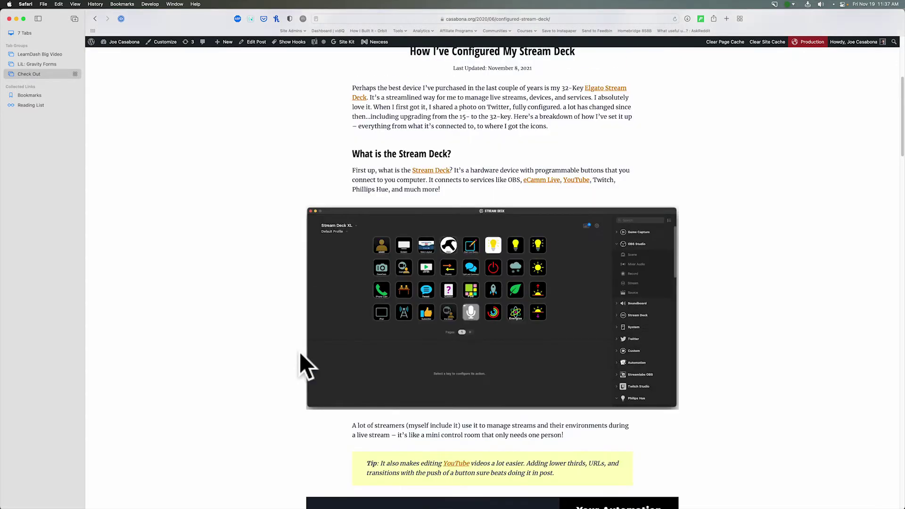
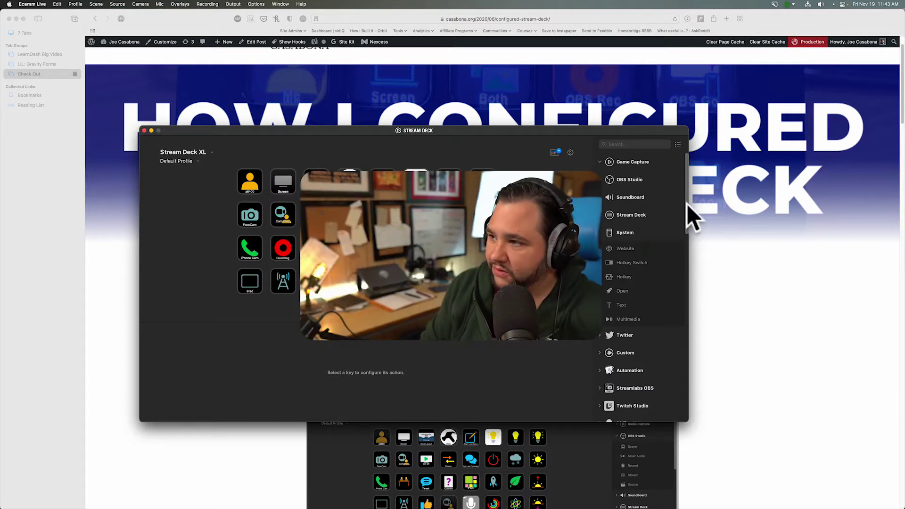
Launch the podcast recording workspace, bringing up GarageBand, Zencastr in Chrome and the Podcast Guests page in Notion
{"action": "mouse_move", "coordinate": [725, 499]}
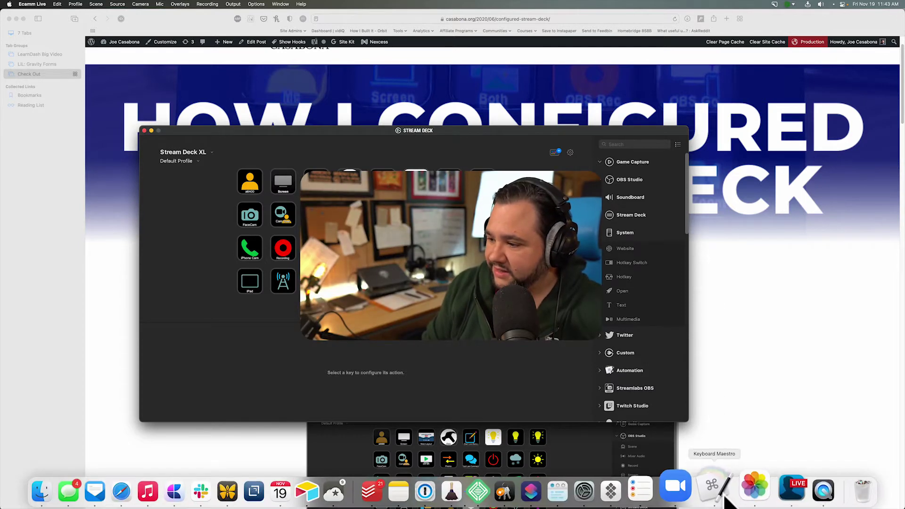
{"action": "left_click", "coordinate": [792, 490]}
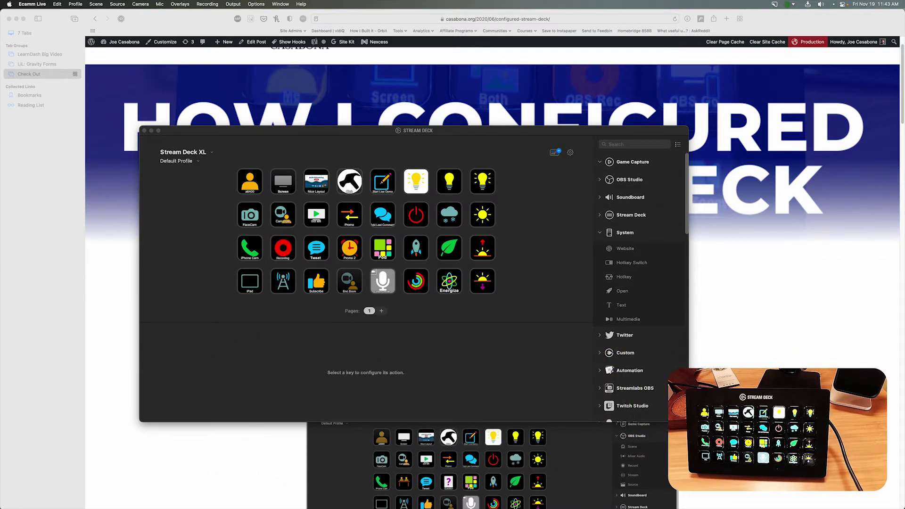
{"action": "left_click", "coordinate": [507, 82]}
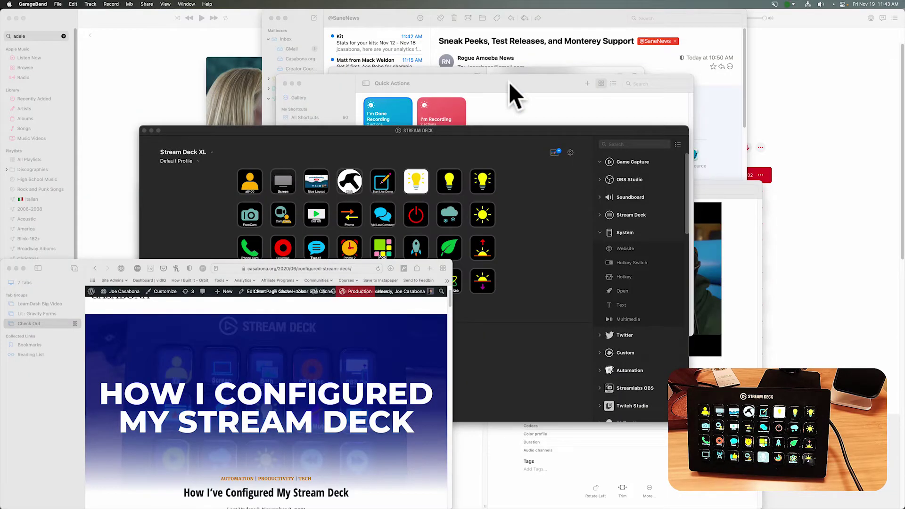
{"action": "left_click", "coordinate": [123, 264]}
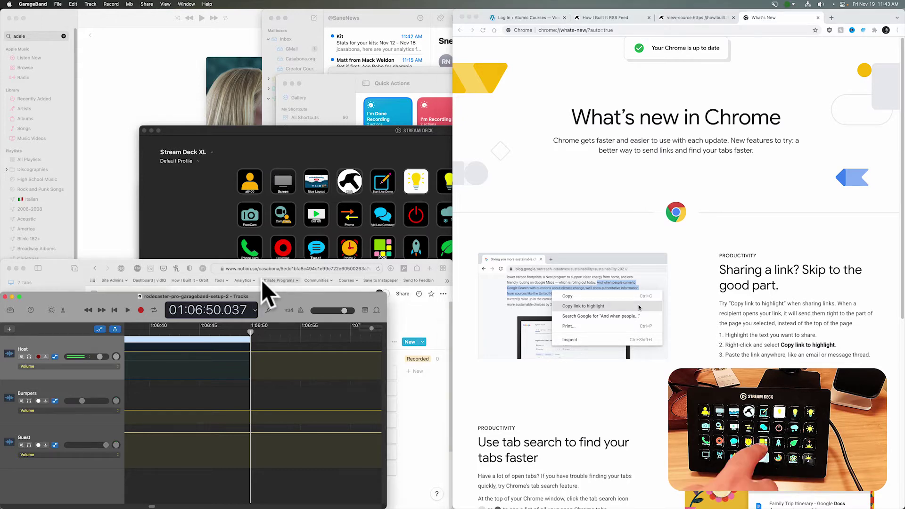
{"action": "key", "text": "ctrl+alt+j"}
{"action": "key", "text": "ctrl+alt+z"}
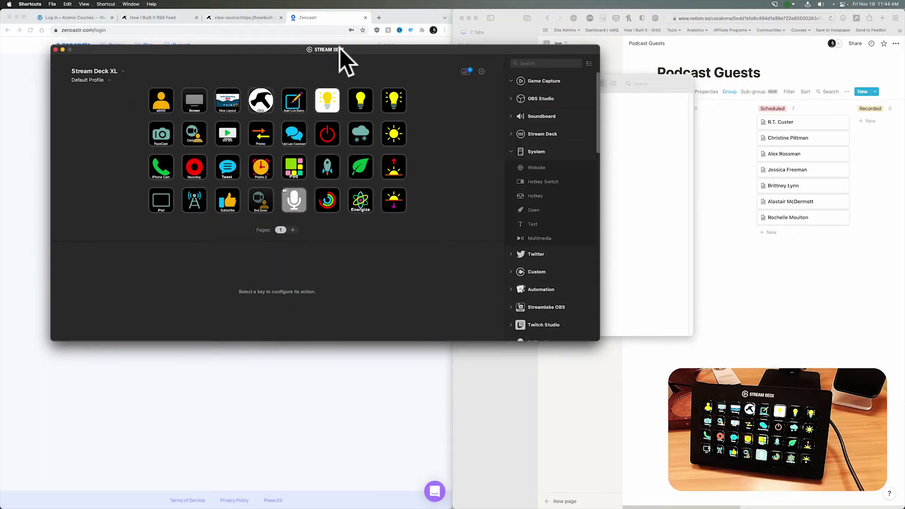
Return to the Stream Deck window and examine the available actions under Game Capture, Soundboard and Stream Deck
{"action": "mouse_move", "coordinate": [639, 506]}
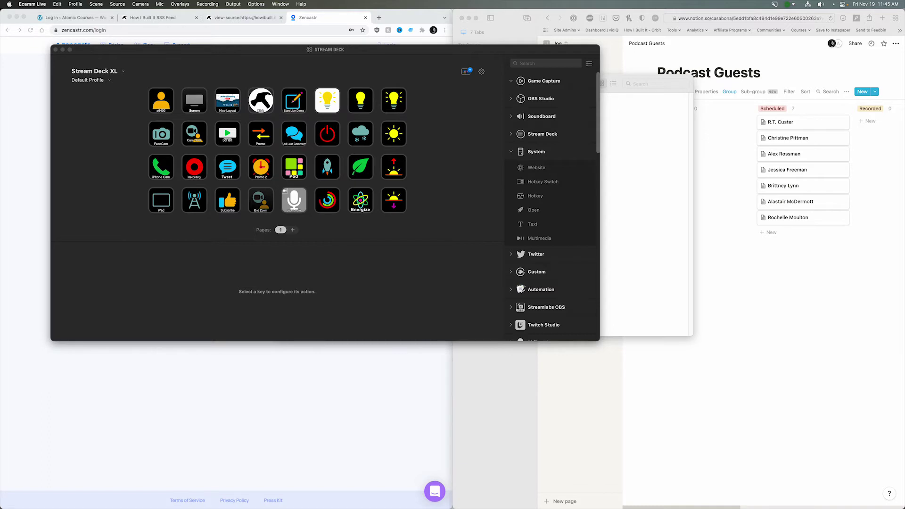
{"action": "left_click", "coordinate": [459, 293]}
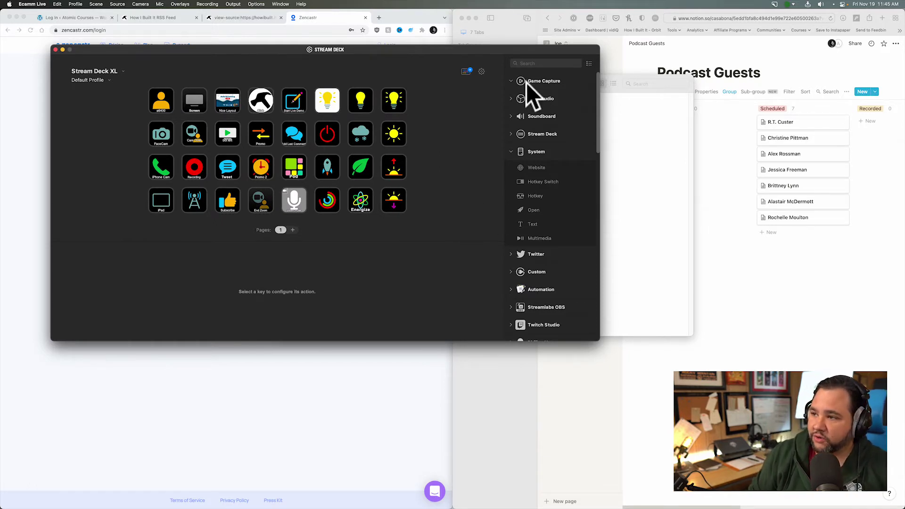
{"action": "left_click", "coordinate": [511, 82]}
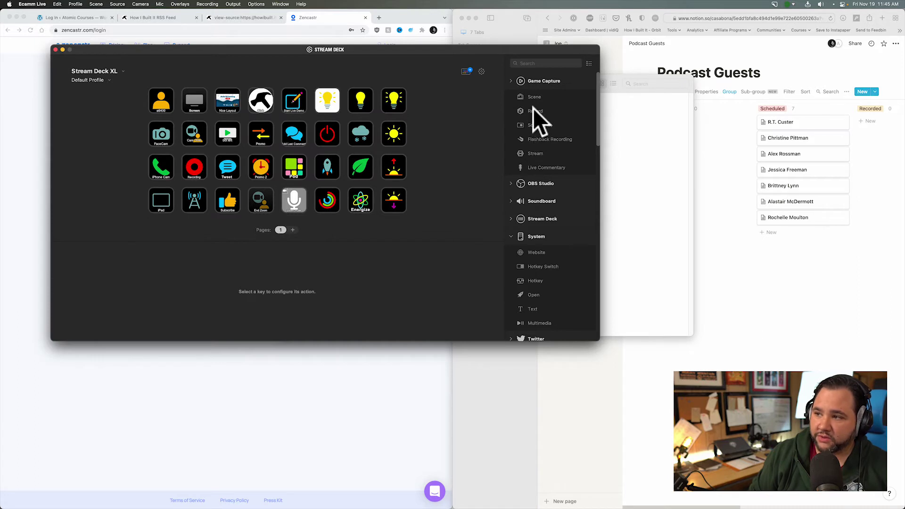
{"action": "left_click", "coordinate": [511, 78]}
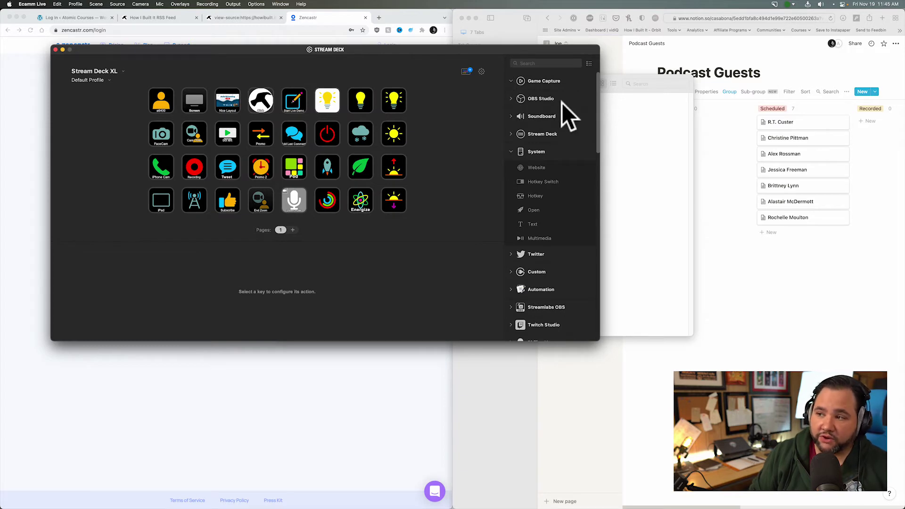
{"action": "left_click", "coordinate": [512, 116]}
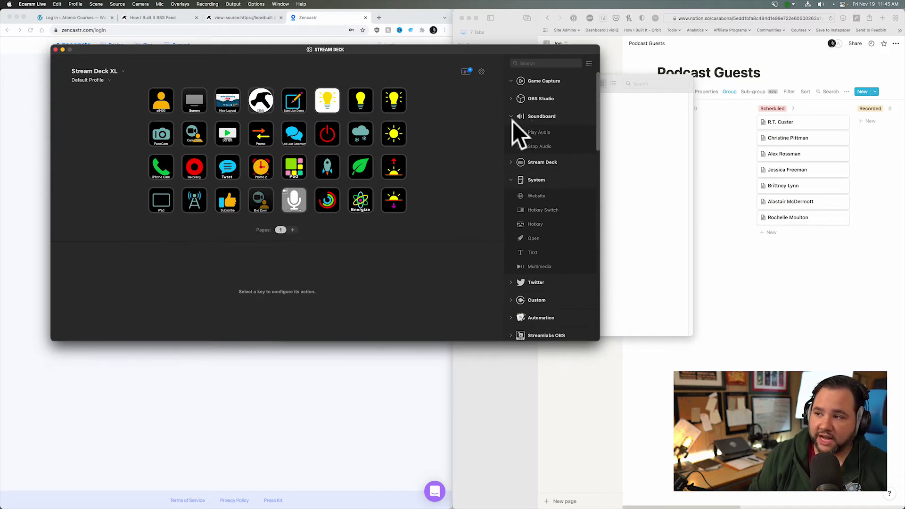
{"action": "left_click", "coordinate": [512, 117]}
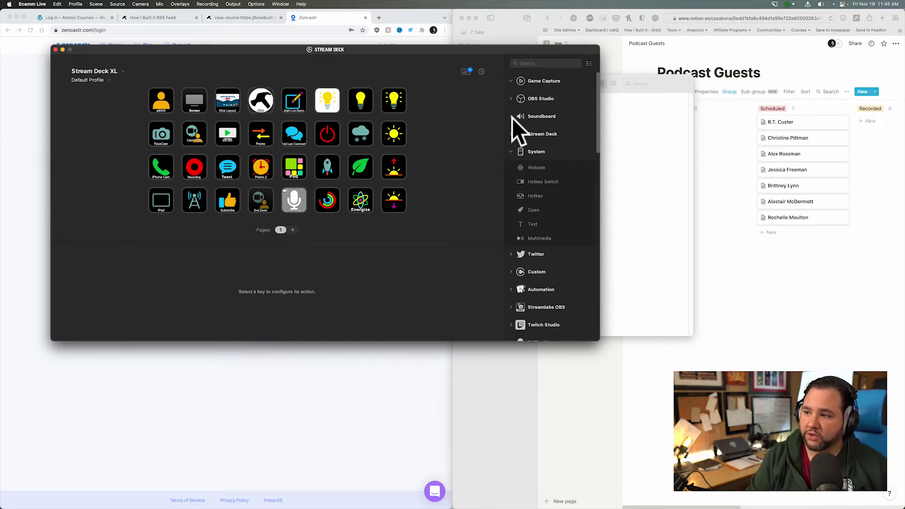
{"action": "left_click", "coordinate": [511, 133]}
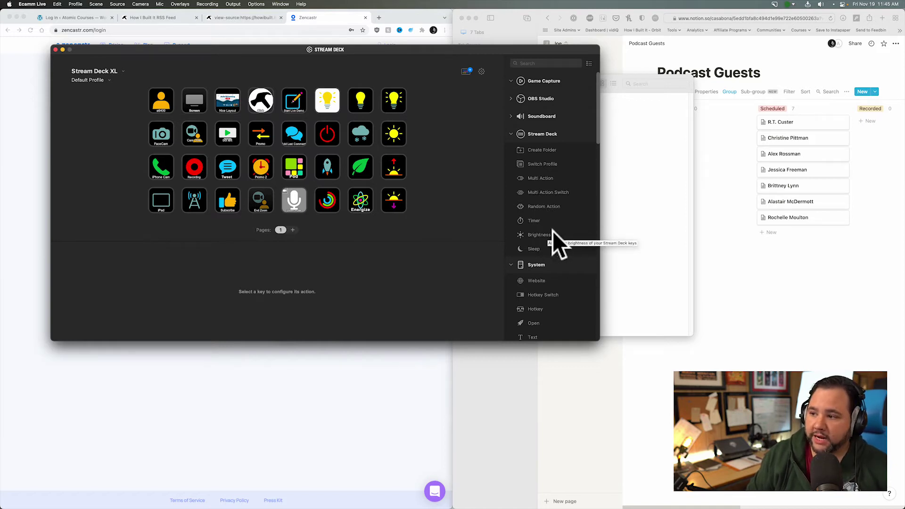
{"action": "left_click", "coordinate": [512, 134]}
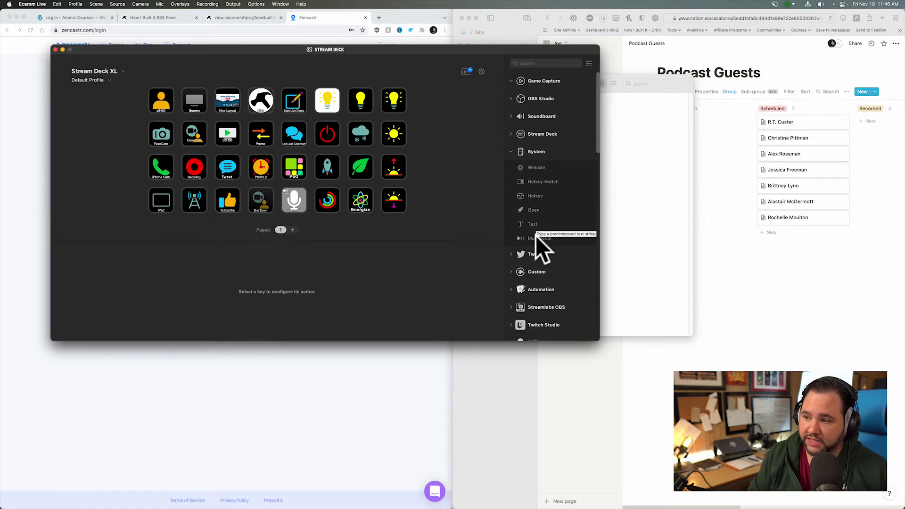
Examine the Twitter actions and compare them with the settings of the Tweet and Subscribe keys
{"action": "left_click", "coordinate": [511, 253]}
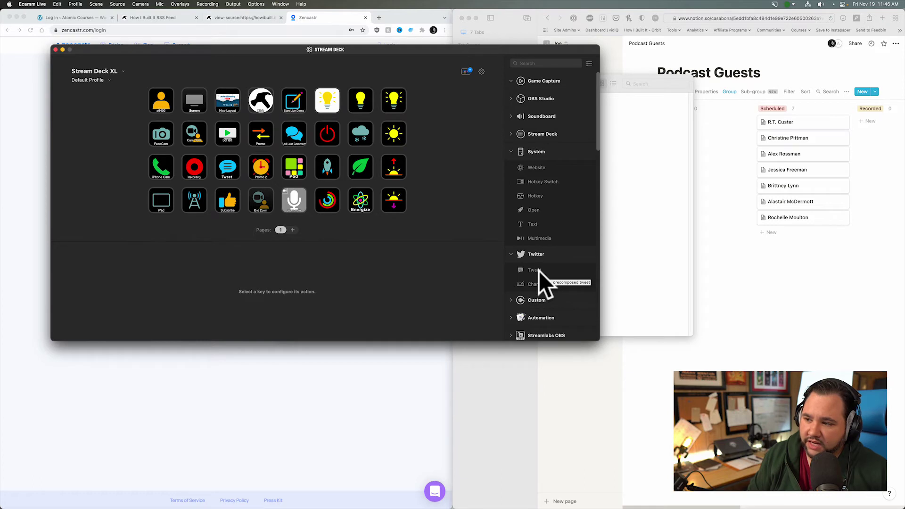
{"action": "left_click", "coordinate": [231, 170]}
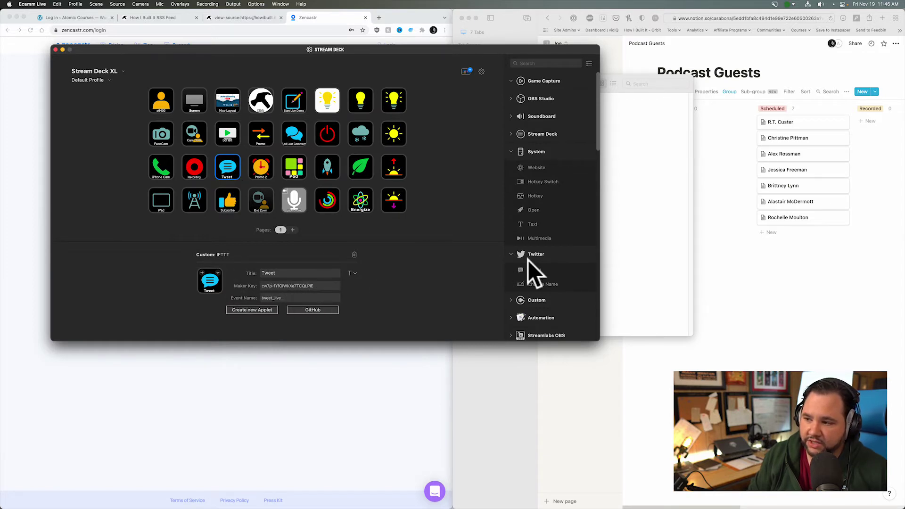
{"action": "left_click", "coordinate": [228, 202]}
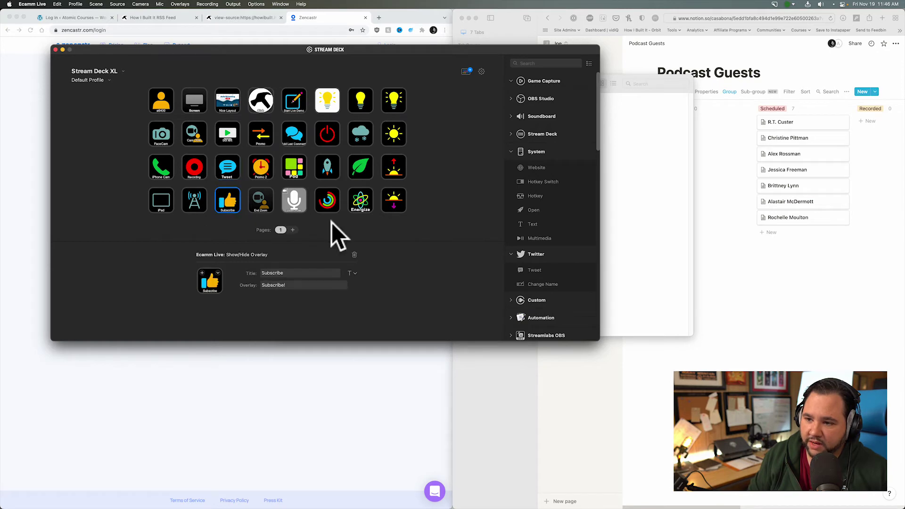
Examine the actions in the Custom and Automation categories, including IFTTT and Keyboard Maestro
{"action": "scroll", "coordinate": [574, 292], "scroll_direction": "down", "scroll_amount": 2}
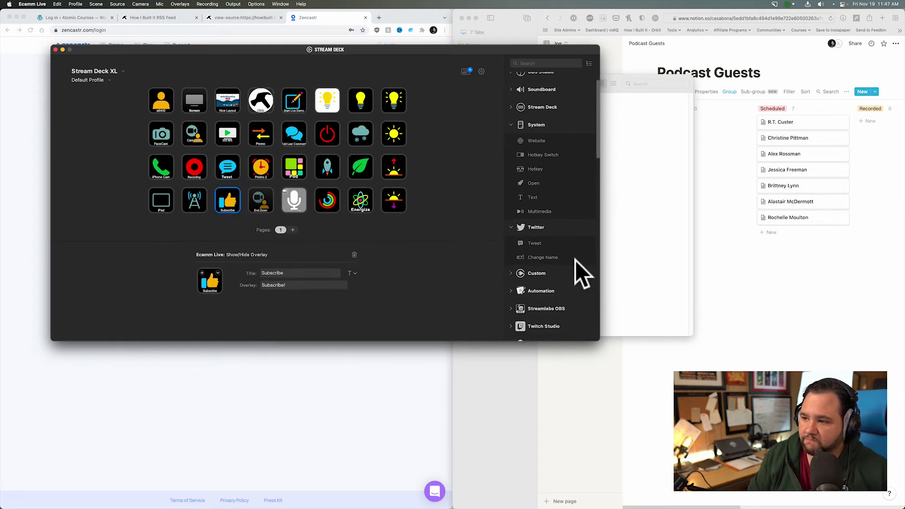
{"action": "left_click", "coordinate": [514, 273]}
{"action": "scroll", "coordinate": [528, 272], "scroll_direction": "down", "scroll_amount": 2}
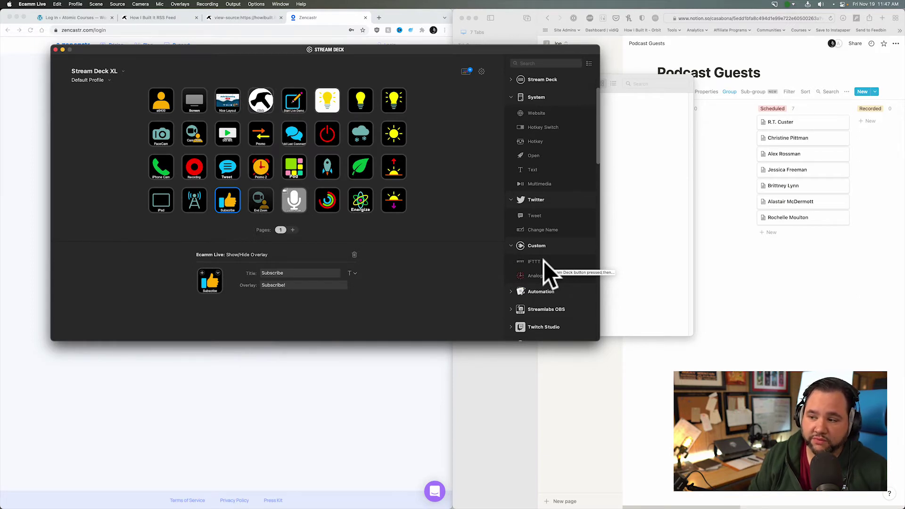
{"action": "left_click", "coordinate": [510, 291]}
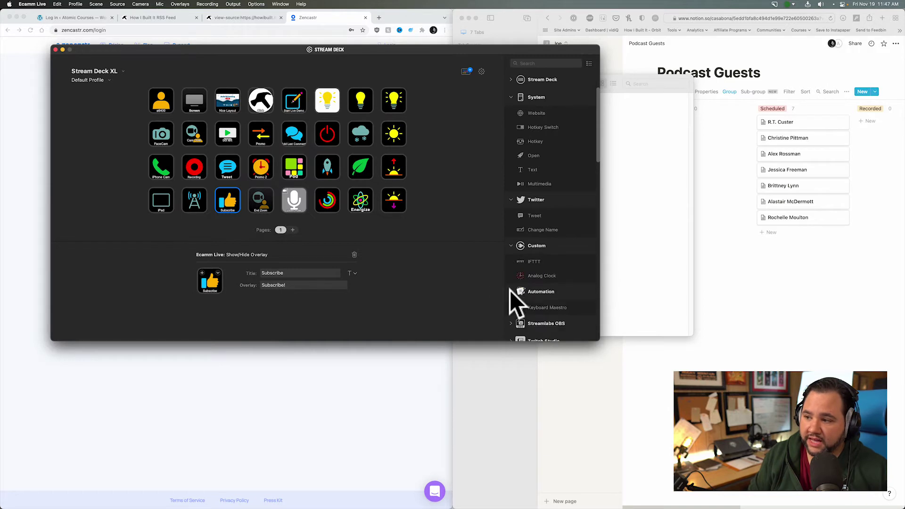
{"action": "scroll", "coordinate": [511, 289], "scroll_direction": "down", "scroll_amount": 2}
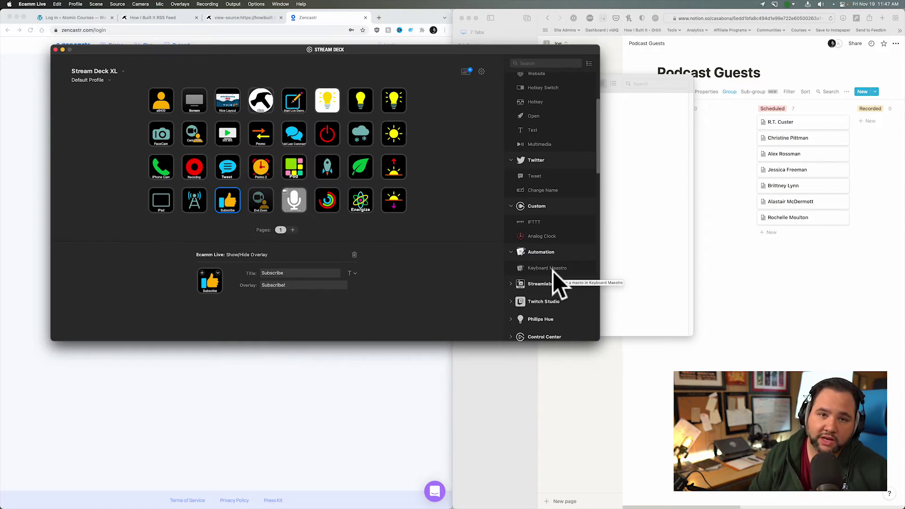
Find the Control Center category in the action list and examine its light control actions
{"action": "scroll", "coordinate": [539, 297], "scroll_direction": "down", "scroll_amount": 2}
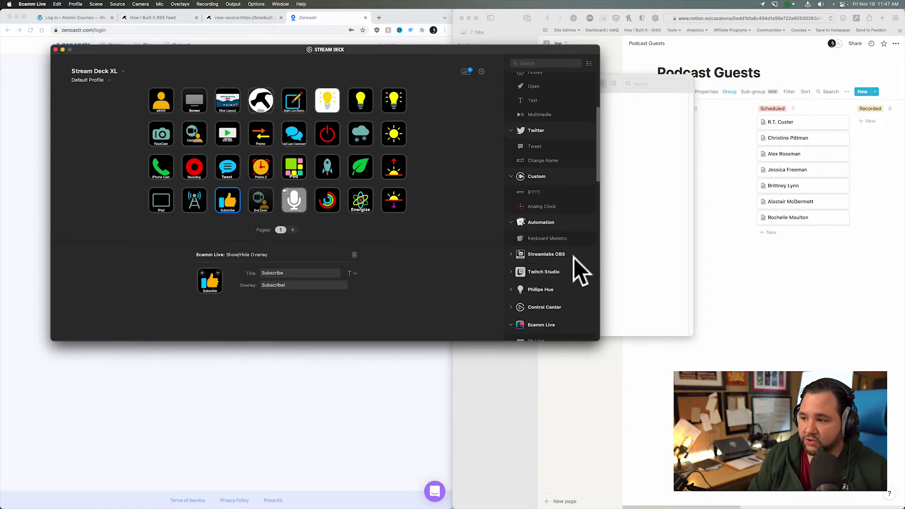
{"action": "scroll", "coordinate": [574, 269], "scroll_direction": "down", "scroll_amount": 1}
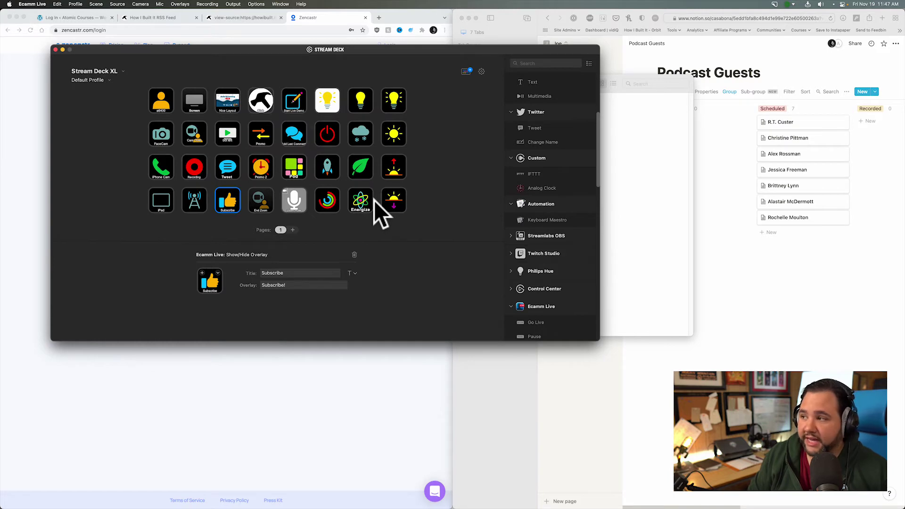
{"action": "scroll", "coordinate": [528, 283], "scroll_direction": "down", "scroll_amount": 1}
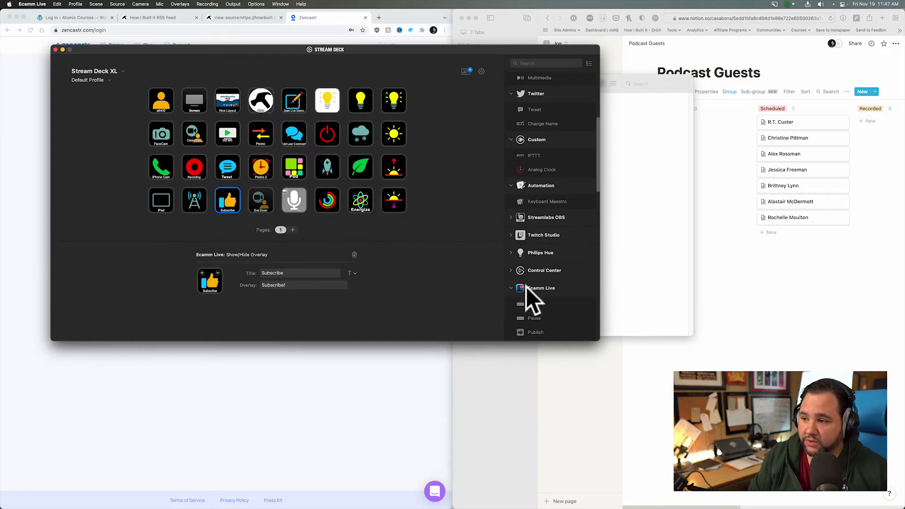
{"action": "left_click", "coordinate": [527, 278]}
{"action": "scroll", "coordinate": [532, 274], "scroll_direction": "down", "scroll_amount": 2}
{"action": "scroll", "coordinate": [532, 273], "scroll_direction": "down", "scroll_amount": 2}
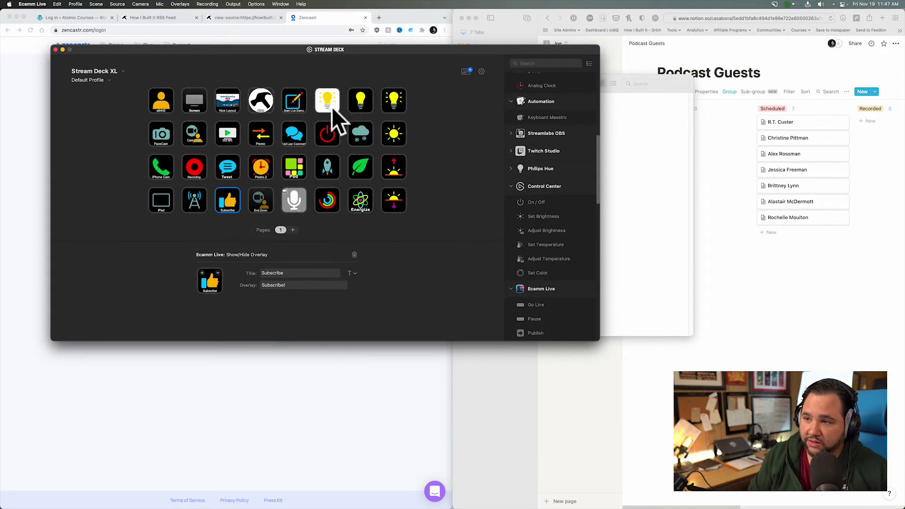
Inspect the actions contained in the red power key's Multi Action, and return to the key layout
{"action": "left_click", "coordinate": [328, 132]}
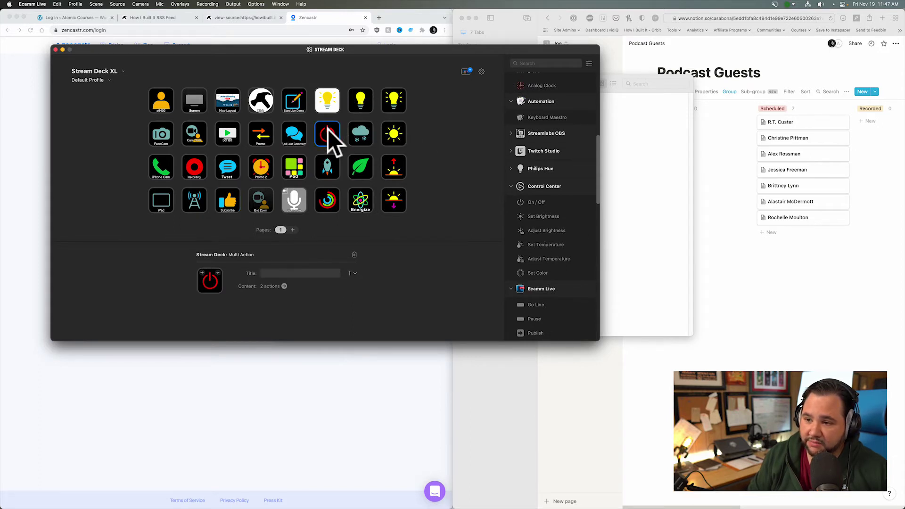
{"action": "left_click", "coordinate": [284, 287]}
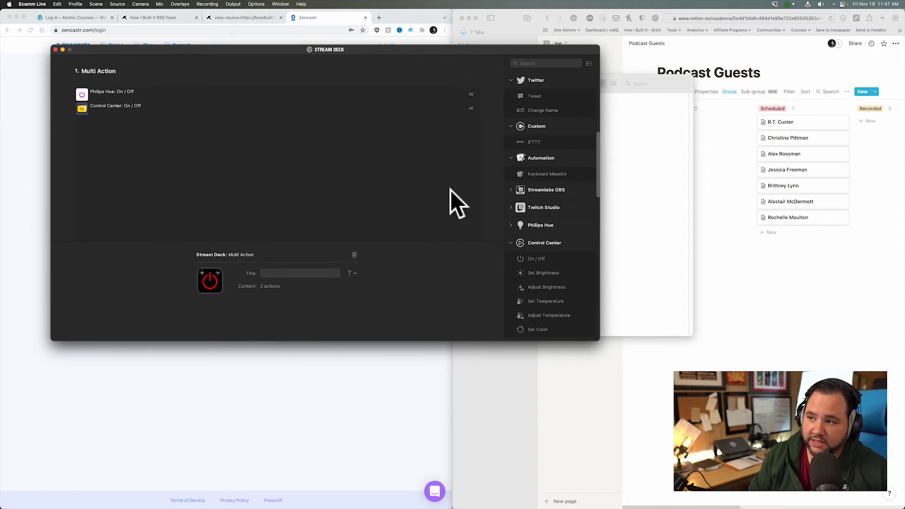
{"action": "left_click", "coordinate": [76, 70]}
Set the accessory of the Control Center On / Off key in the first row to All
{"action": "left_click", "coordinate": [333, 102]}
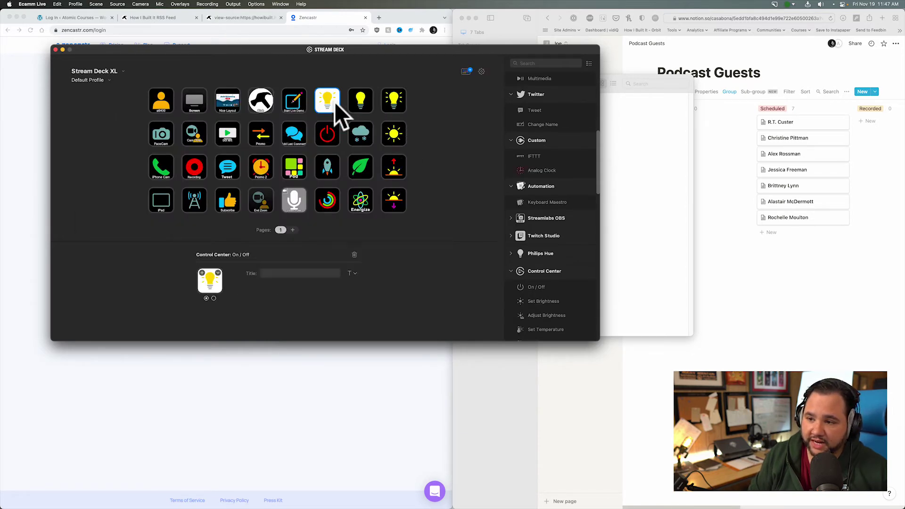
{"action": "left_click", "coordinate": [297, 284]}
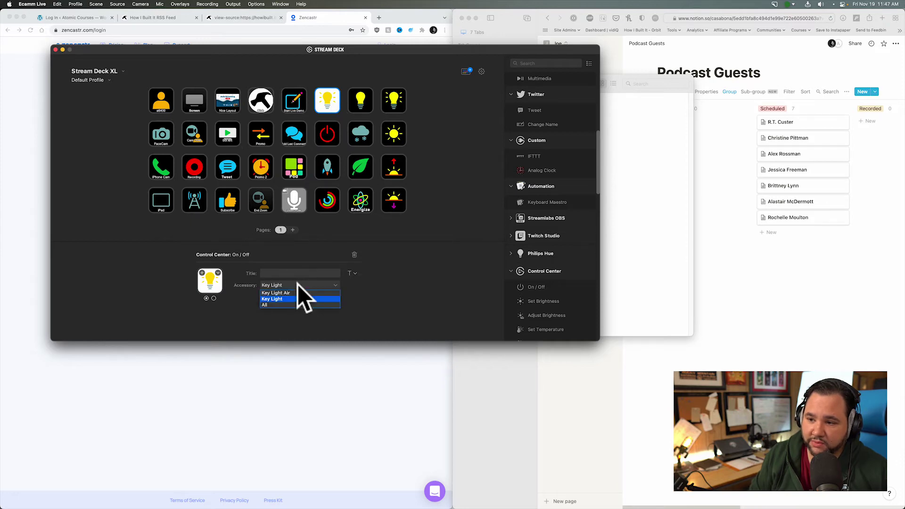
{"action": "left_click", "coordinate": [294, 303]}
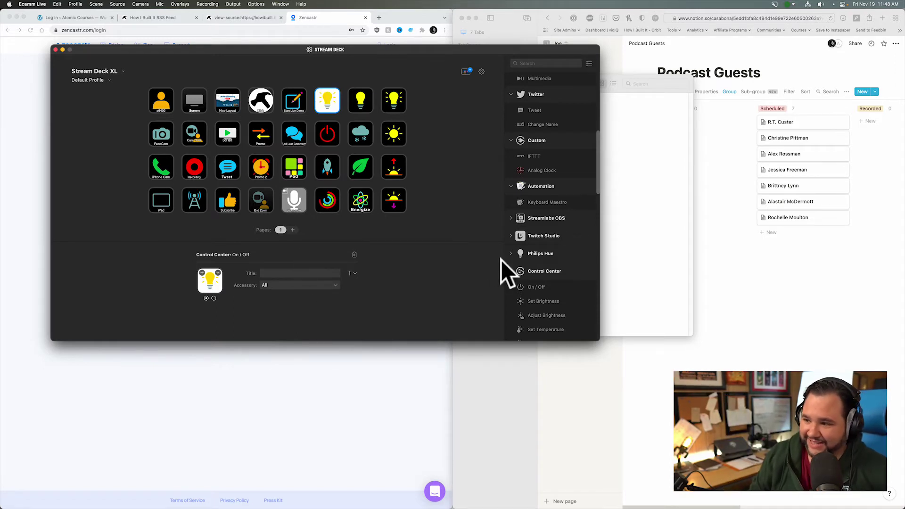
Collapse the Control Center category and examine the actions in the Ecamm Live category
{"action": "left_click", "coordinate": [511, 270]}
{"action": "scroll", "coordinate": [511, 273], "scroll_direction": "down", "scroll_amount": 5}
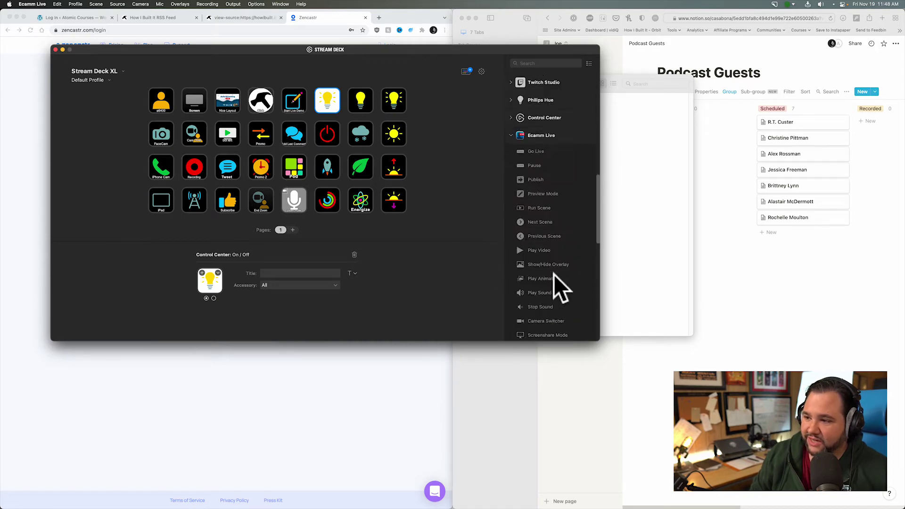
{"action": "scroll", "coordinate": [553, 275], "scroll_direction": "down", "scroll_amount": 4}
{"action": "scroll", "coordinate": [549, 284], "scroll_direction": "down", "scroll_amount": 5}
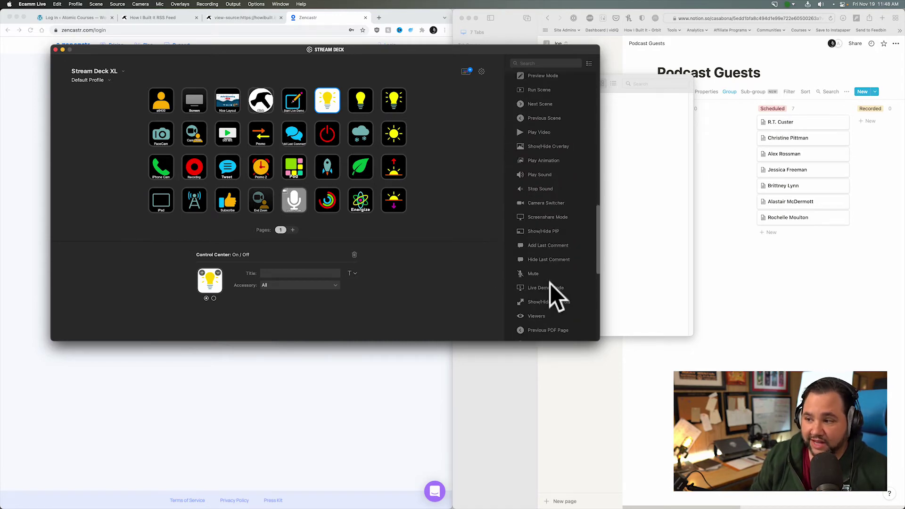
{"action": "scroll", "coordinate": [549, 283], "scroll_direction": "down", "scroll_amount": 2}
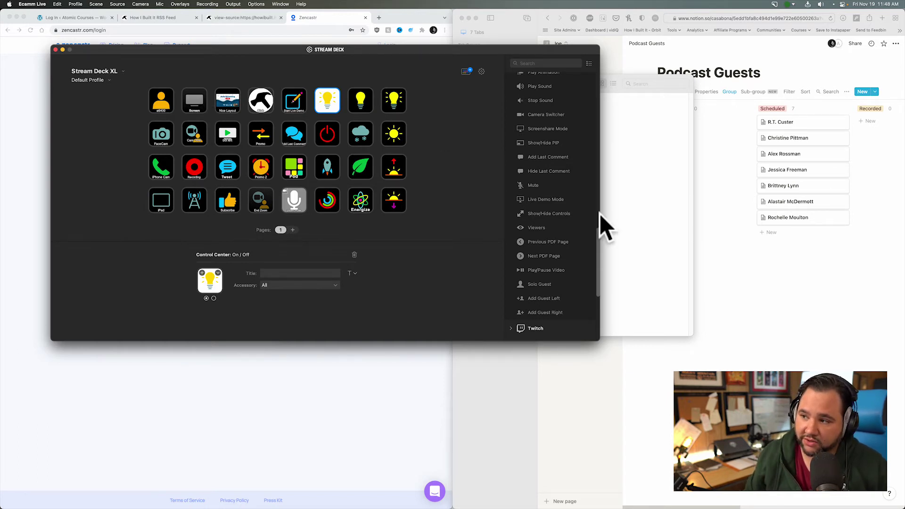
{"action": "scroll", "coordinate": [534, 250], "scroll_direction": "down", "scroll_amount": 3}
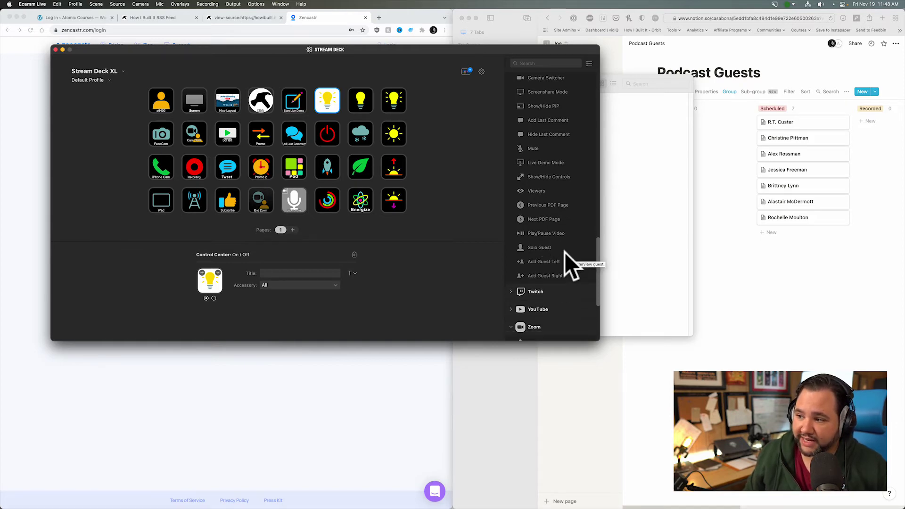
Expand the YouTube category in the action list and examine its Chat Message and Viewers actions
{"action": "scroll", "coordinate": [565, 253], "scroll_direction": "down", "scroll_amount": 3}
{"action": "scroll", "coordinate": [564, 253], "scroll_direction": "down", "scroll_amount": 2}
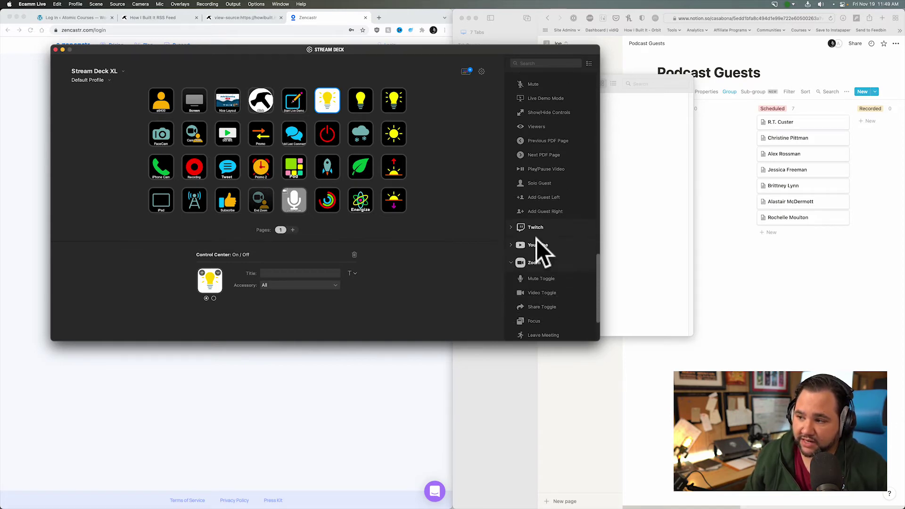
{"action": "scroll", "coordinate": [522, 227], "scroll_direction": "down", "scroll_amount": 2}
{"action": "left_click", "coordinate": [513, 227]}
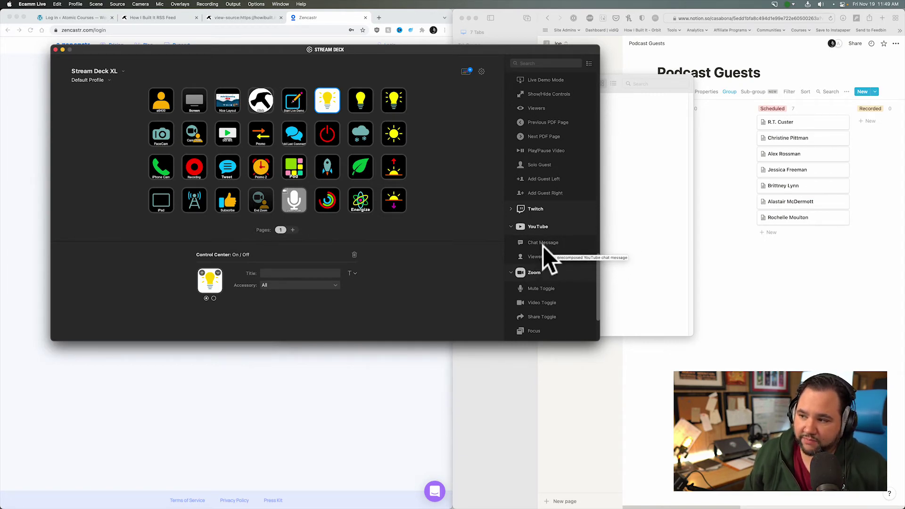
{"action": "scroll", "coordinate": [542, 246], "scroll_direction": "down", "scroll_amount": 2}
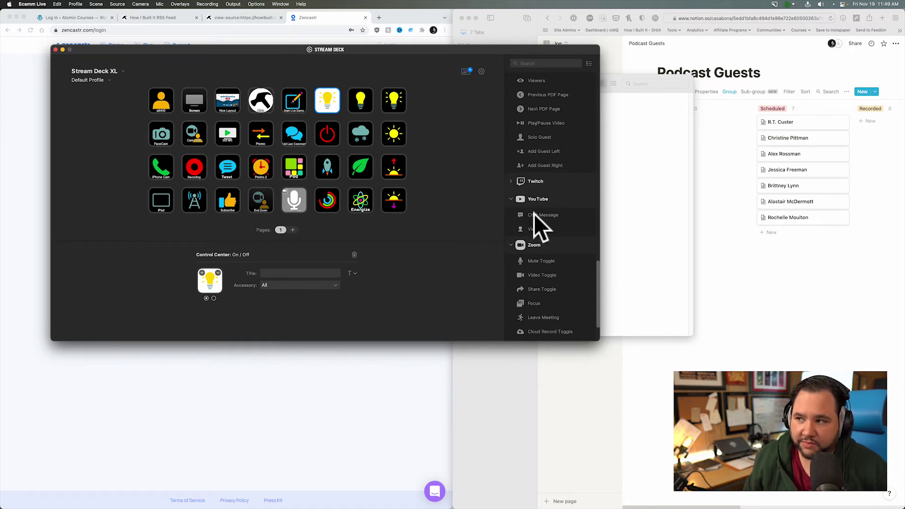
Look over the Ecamm Live actions again, and examine the full list of actions in the Zoom category
{"action": "scroll", "coordinate": [533, 217], "scroll_direction": "up", "scroll_amount": 5}
{"action": "scroll", "coordinate": [533, 217], "scroll_direction": "up", "scroll_amount": 3}
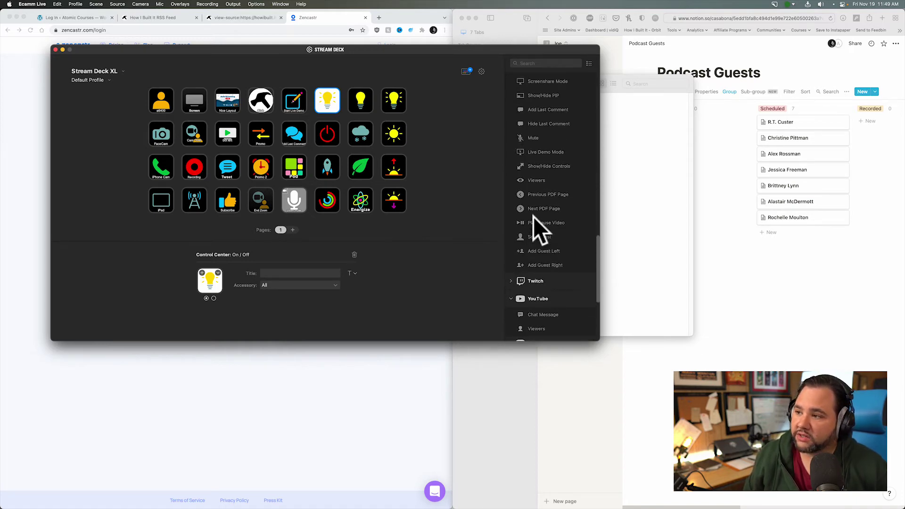
{"action": "scroll", "coordinate": [533, 216], "scroll_direction": "up", "scroll_amount": 2}
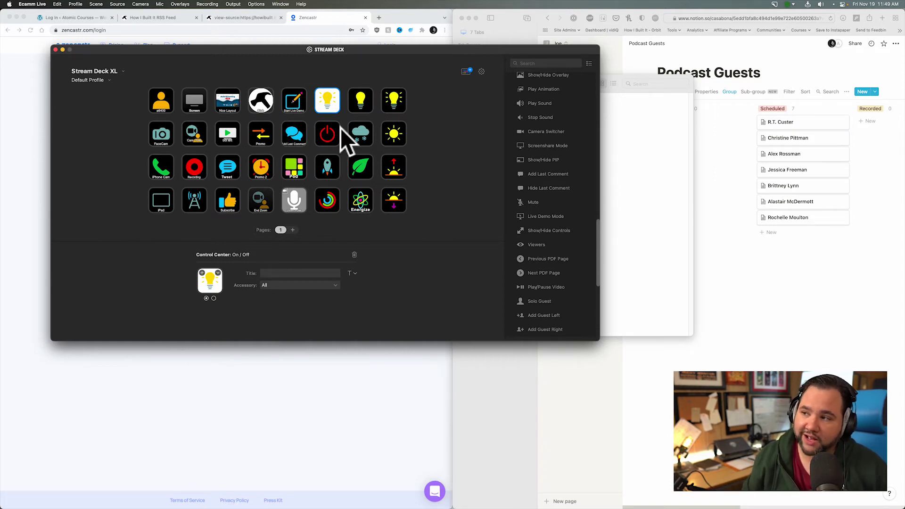
{"action": "scroll", "coordinate": [523, 170], "scroll_direction": "down", "scroll_amount": 10}
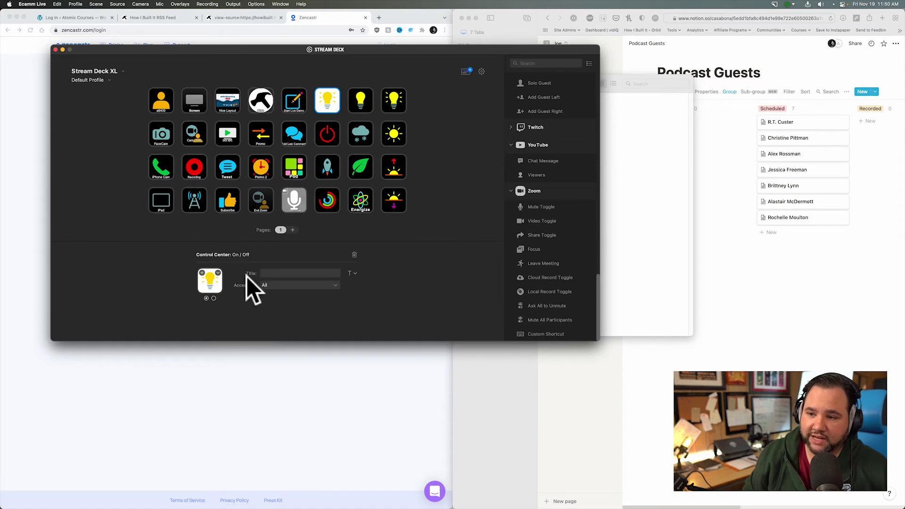
Open the file chooser for the Zoom Mute Toggle key's icon and check where the Color-BlackBg folder is located
{"action": "left_click", "coordinate": [286, 205]}
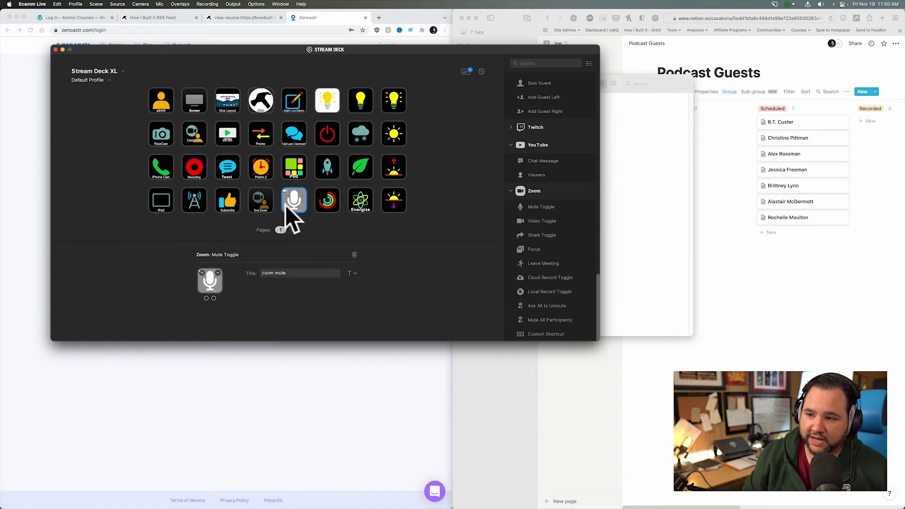
{"action": "left_click", "coordinate": [217, 273]}
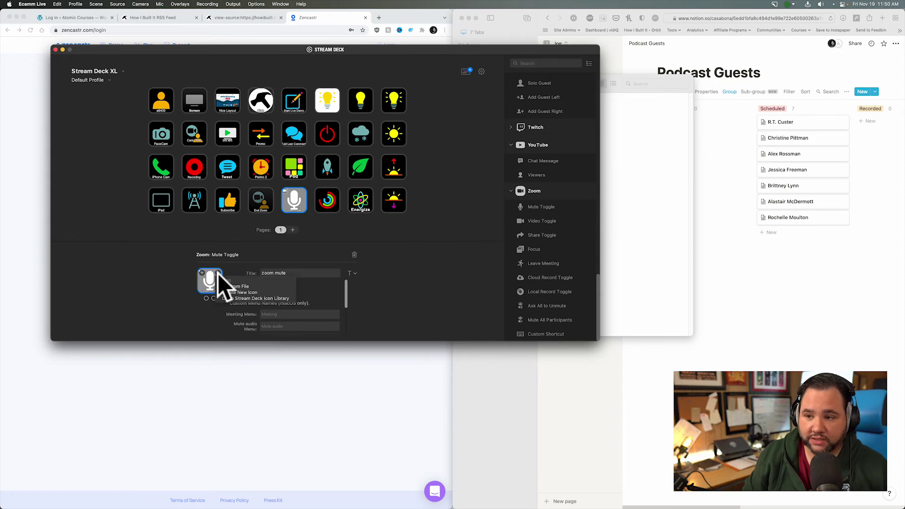
{"action": "left_click", "coordinate": [248, 287]}
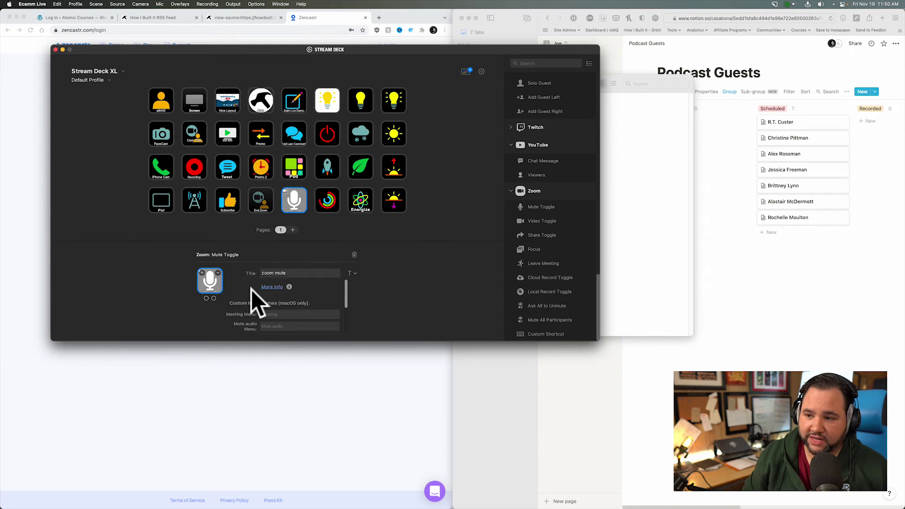
{"action": "left_click", "coordinate": [481, 104]}
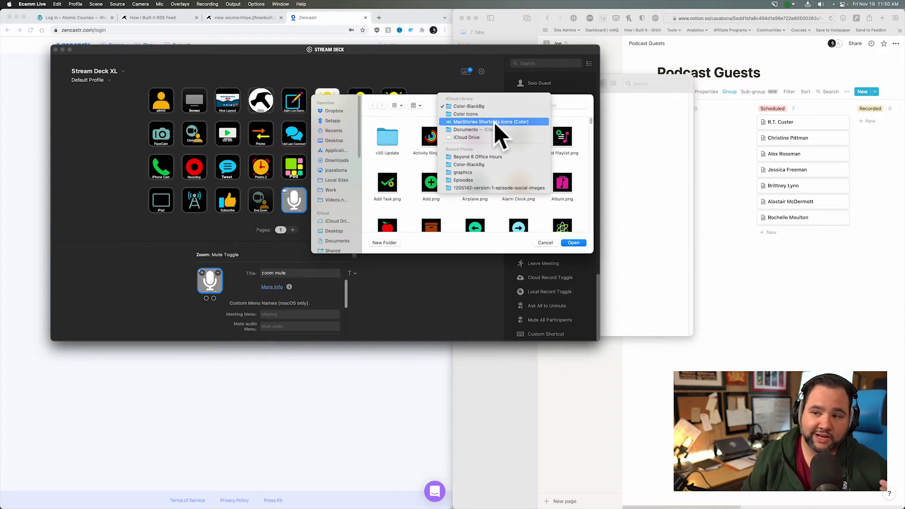
{"action": "left_click", "coordinate": [438, 146]}
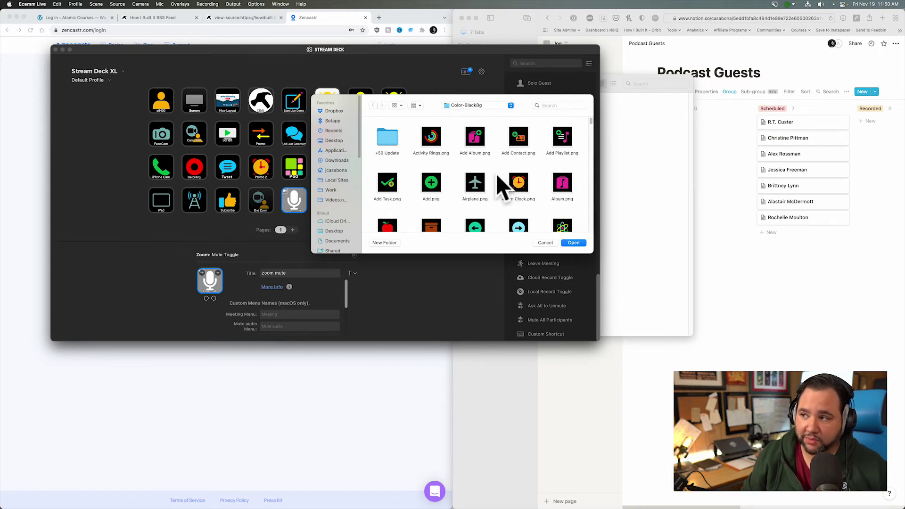
Search the icon files for "mute"
{"action": "scroll", "coordinate": [480, 195], "scroll_direction": "down", "scroll_amount": 1}
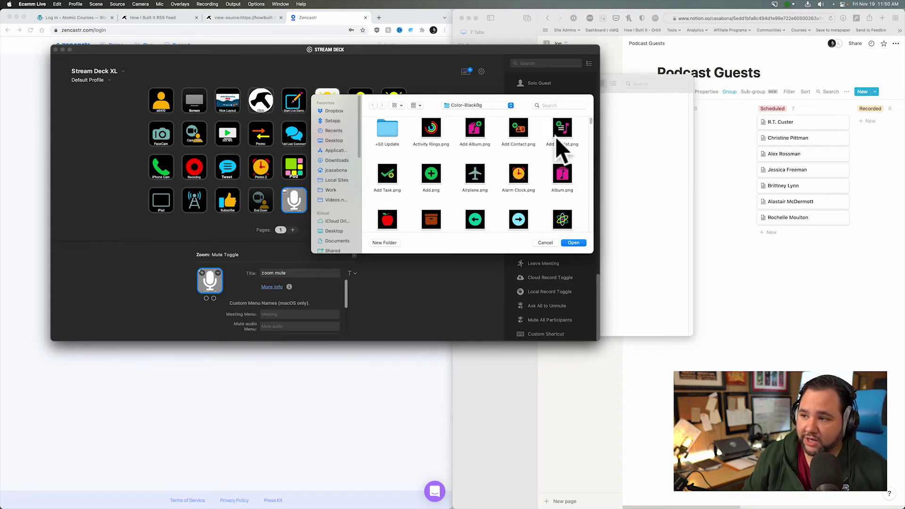
{"action": "left_click", "coordinate": [553, 107]}
{"action": "type", "text": "mute"}
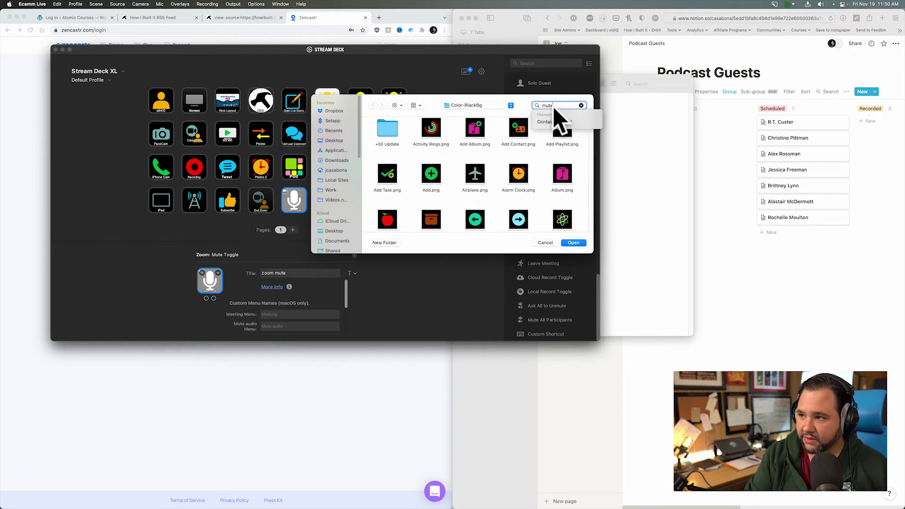
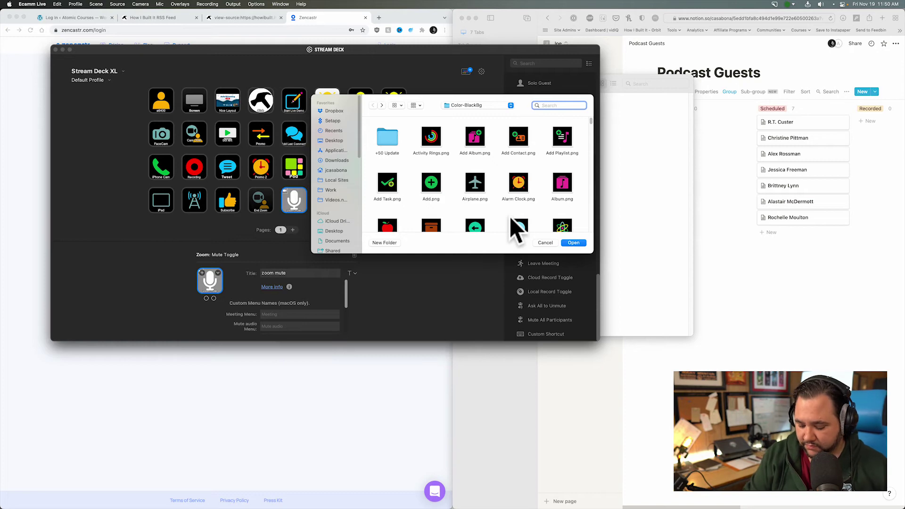
Browse the Color-BlackBg icon files for a suitable mute icon, examining the microphone, speaker and sound icons, and close the file chooser without choosing one
{"action": "scroll", "coordinate": [511, 218], "scroll_direction": "down", "scroll_amount": 15}
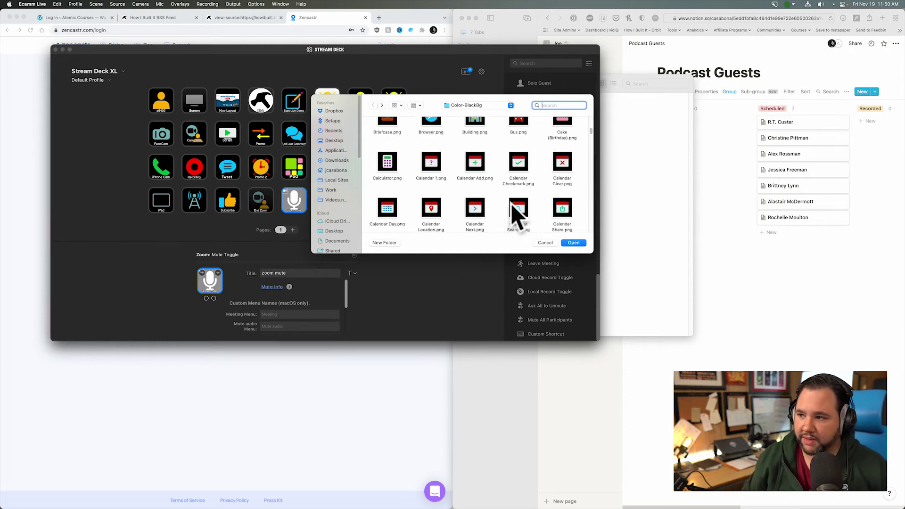
{"action": "scroll", "coordinate": [512, 198], "scroll_direction": "up", "scroll_amount": 3}
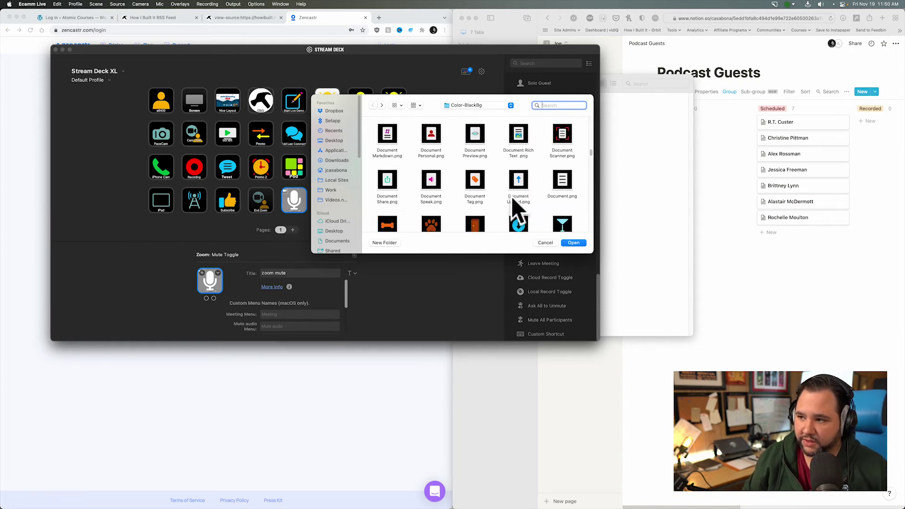
{"action": "scroll", "coordinate": [512, 195], "scroll_direction": "down", "scroll_amount": 3}
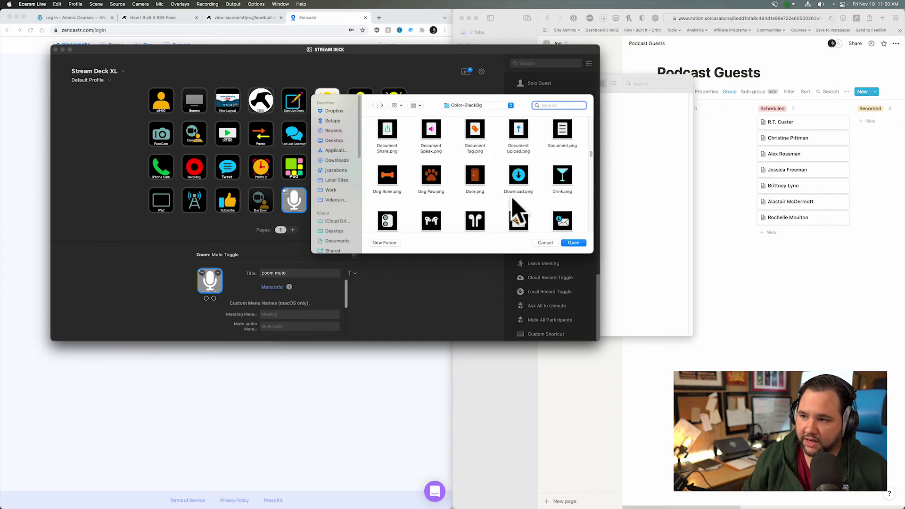
{"action": "scroll", "coordinate": [510, 196], "scroll_direction": "up", "scroll_amount": 1}
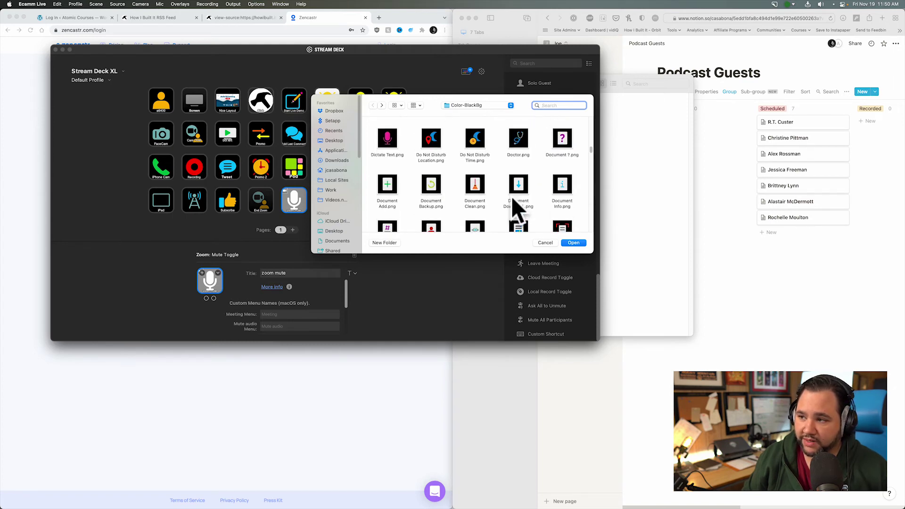
{"action": "scroll", "coordinate": [510, 197], "scroll_direction": "down", "scroll_amount": 10}
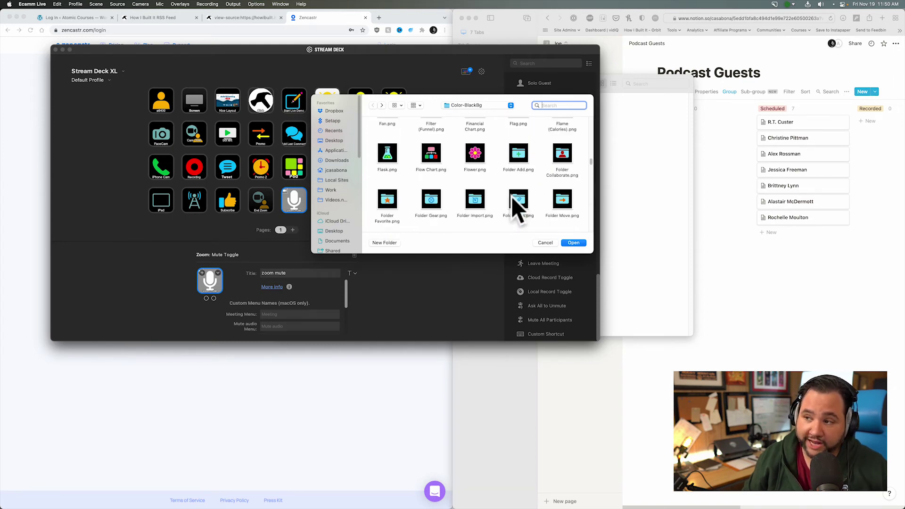
{"action": "scroll", "coordinate": [510, 196], "scroll_direction": "down", "scroll_amount": 5}
{"action": "scroll", "coordinate": [511, 197], "scroll_direction": "down", "scroll_amount": 4}
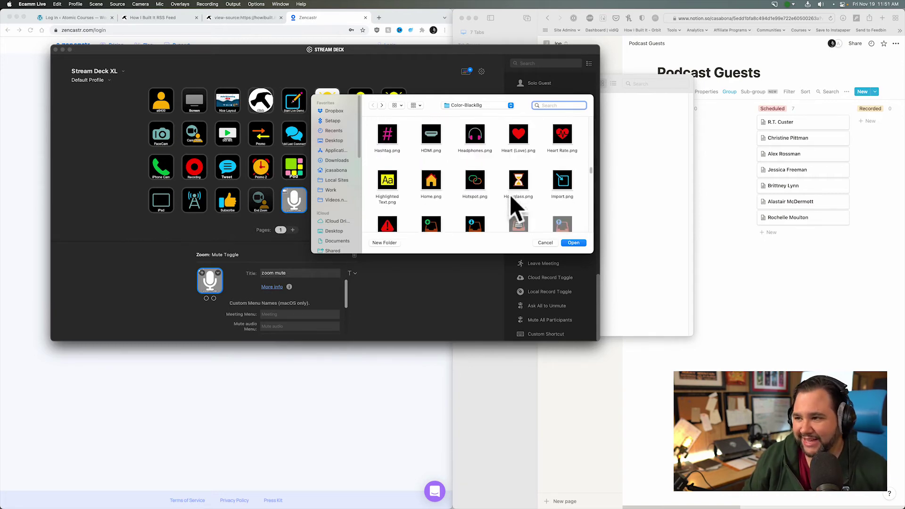
{"action": "scroll", "coordinate": [511, 197], "scroll_direction": "down", "scroll_amount": 2}
{"action": "scroll", "coordinate": [511, 196], "scroll_direction": "down", "scroll_amount": 5}
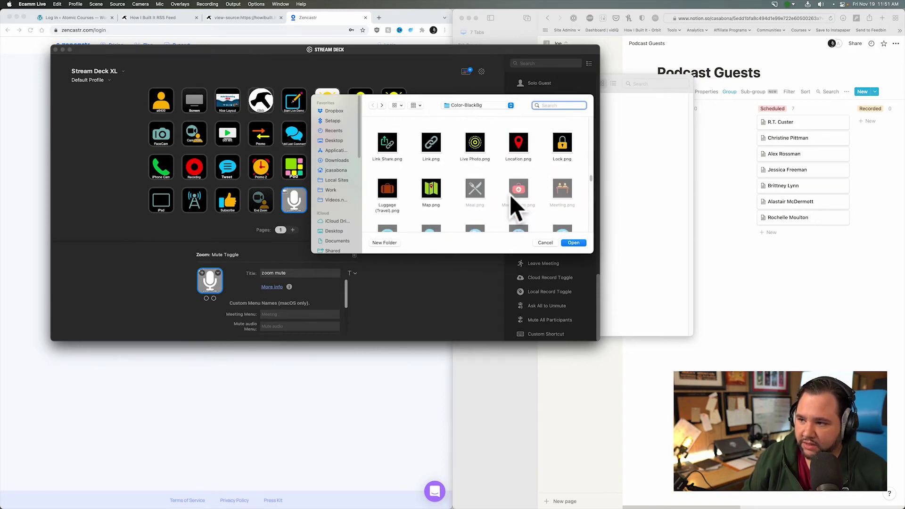
{"action": "scroll", "coordinate": [510, 197], "scroll_direction": "down", "scroll_amount": 6}
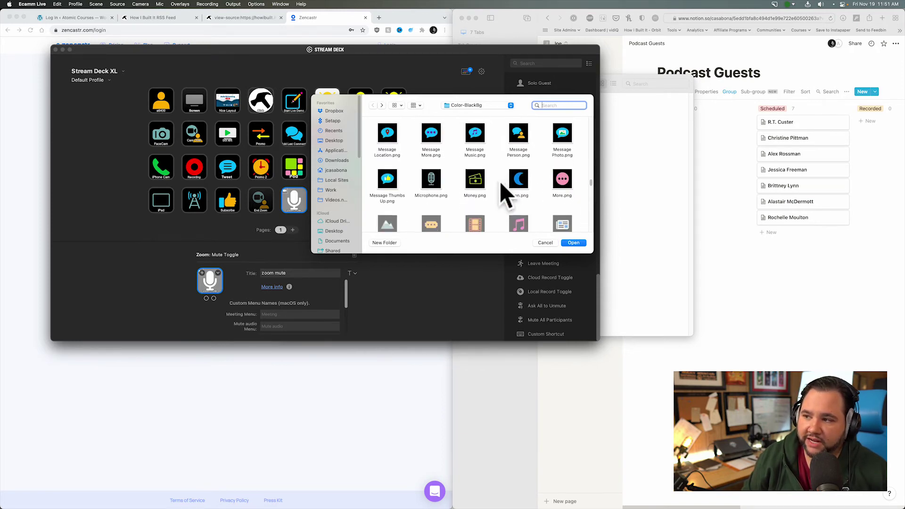
{"action": "scroll", "coordinate": [500, 184], "scroll_direction": "up", "scroll_amount": 2}
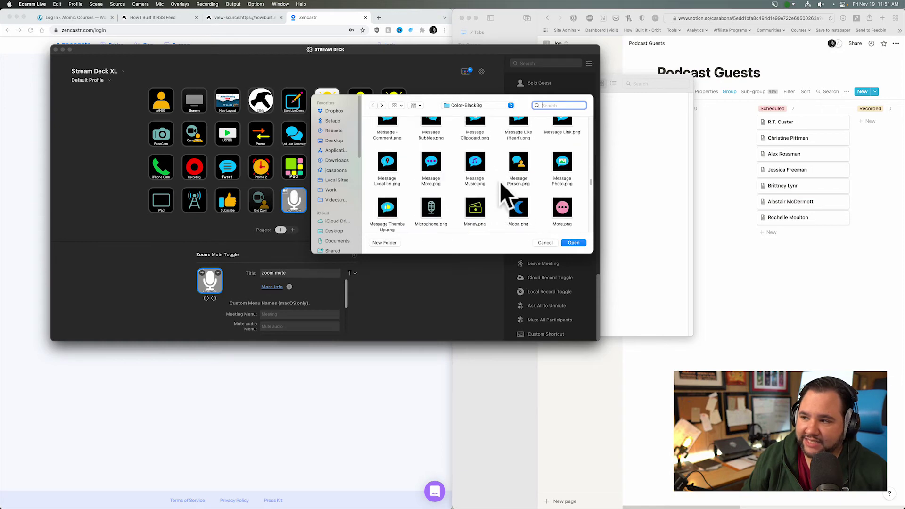
{"action": "scroll", "coordinate": [503, 194], "scroll_direction": "up", "scroll_amount": 1}
{"action": "scroll", "coordinate": [500, 183], "scroll_direction": "down", "scroll_amount": 2}
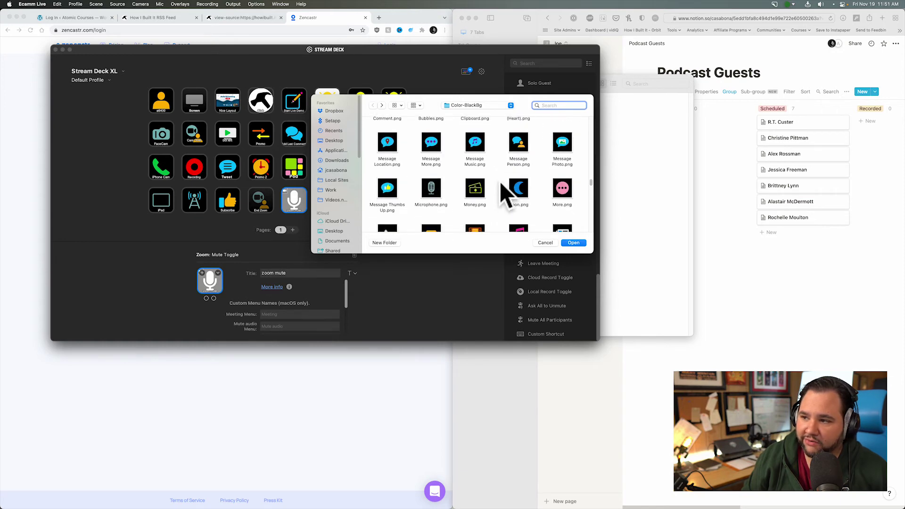
{"action": "scroll", "coordinate": [506, 193], "scroll_direction": "down", "scroll_amount": 2}
{"action": "scroll", "coordinate": [500, 184], "scroll_direction": "down", "scroll_amount": 2}
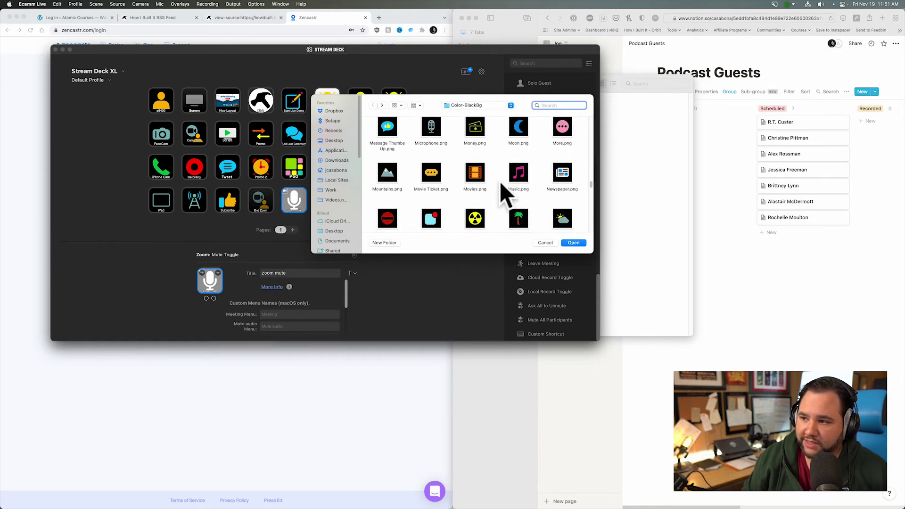
{"action": "scroll", "coordinate": [500, 183], "scroll_direction": "down", "scroll_amount": 3}
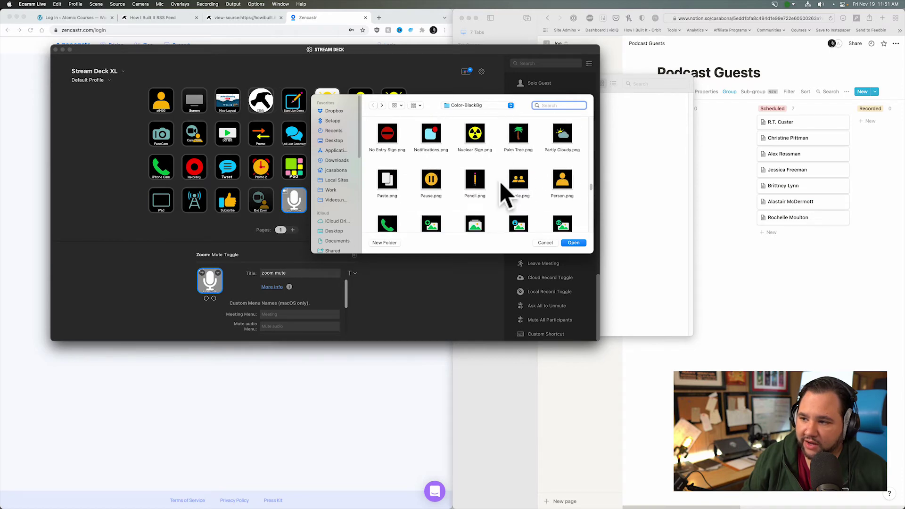
{"action": "scroll", "coordinate": [500, 182], "scroll_direction": "down", "scroll_amount": 3}
{"action": "scroll", "coordinate": [500, 184], "scroll_direction": "down", "scroll_amount": 5}
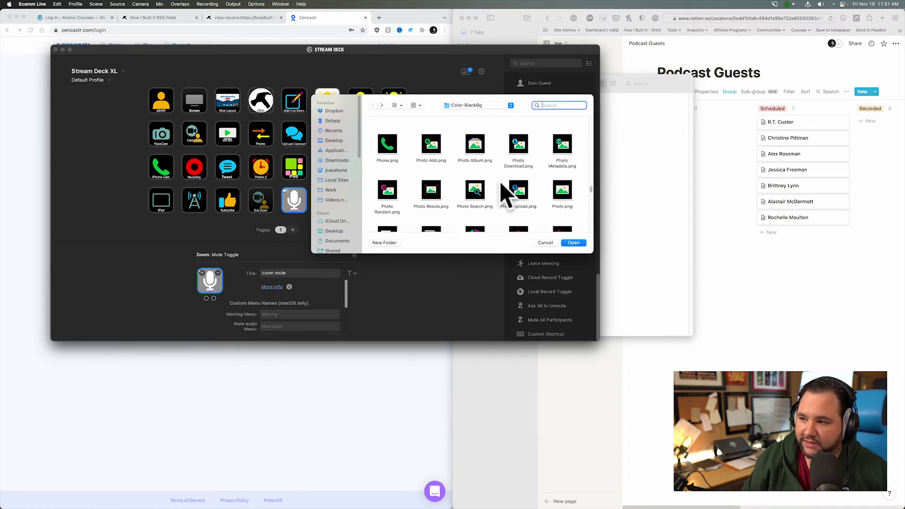
{"action": "scroll", "coordinate": [499, 181], "scroll_direction": "down", "scroll_amount": 1}
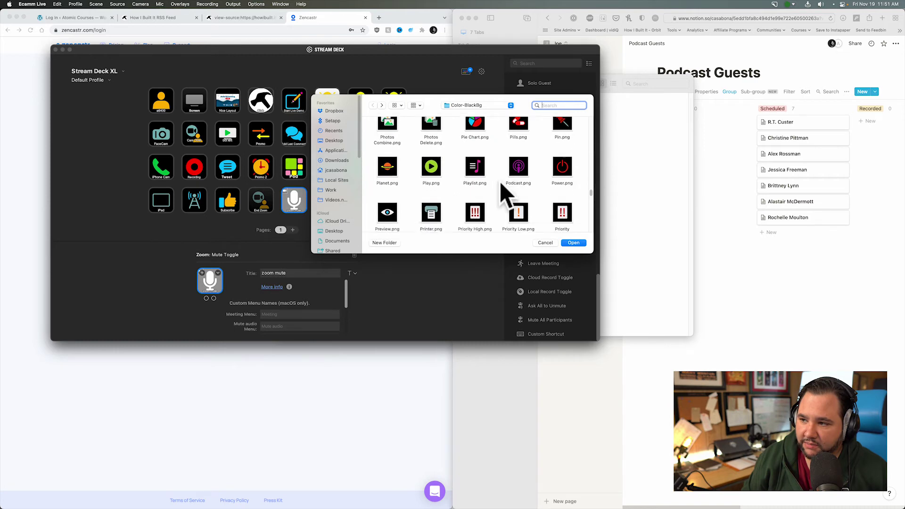
{"action": "scroll", "coordinate": [499, 182], "scroll_direction": "down", "scroll_amount": 6}
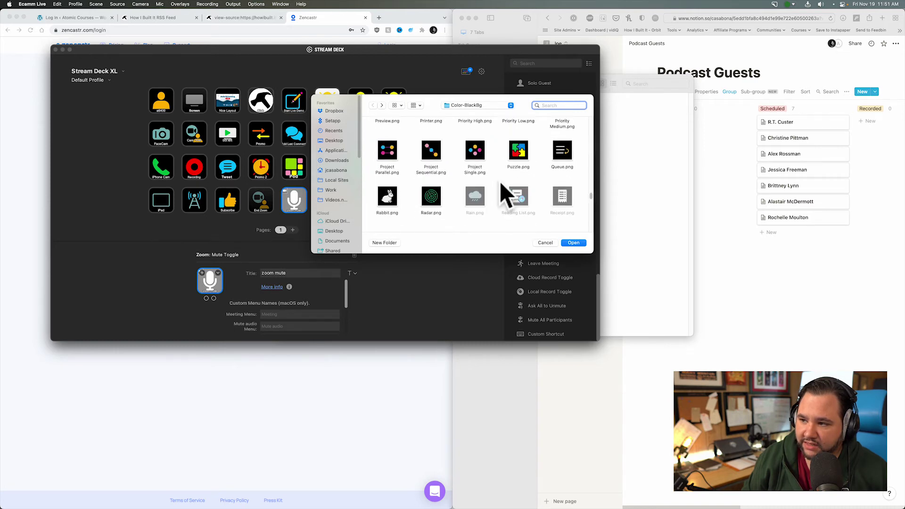
{"action": "scroll", "coordinate": [499, 181], "scroll_direction": "down", "scroll_amount": 2}
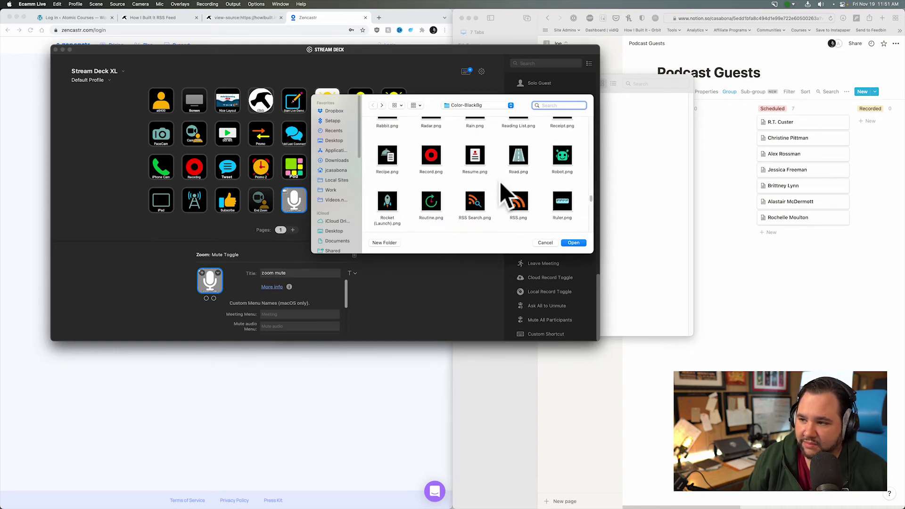
{"action": "scroll", "coordinate": [500, 184], "scroll_direction": "down", "scroll_amount": 4}
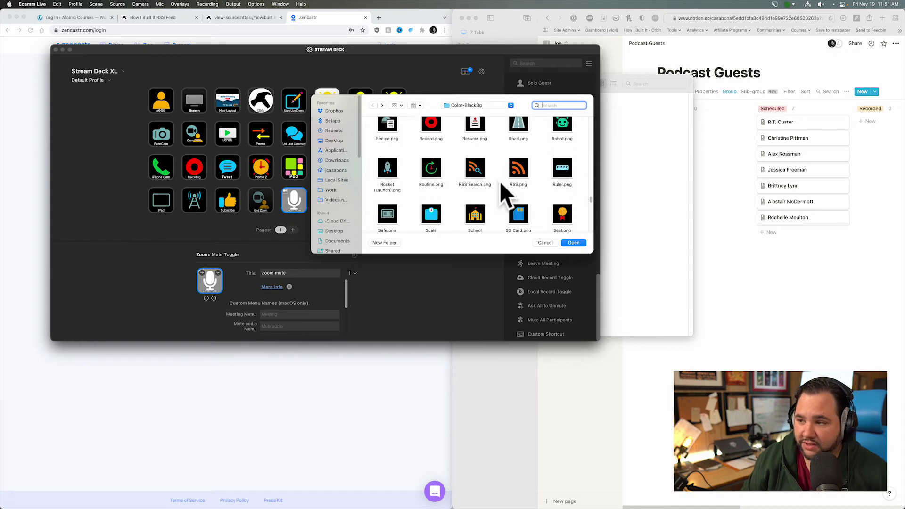
{"action": "scroll", "coordinate": [499, 181], "scroll_direction": "down", "scroll_amount": 3}
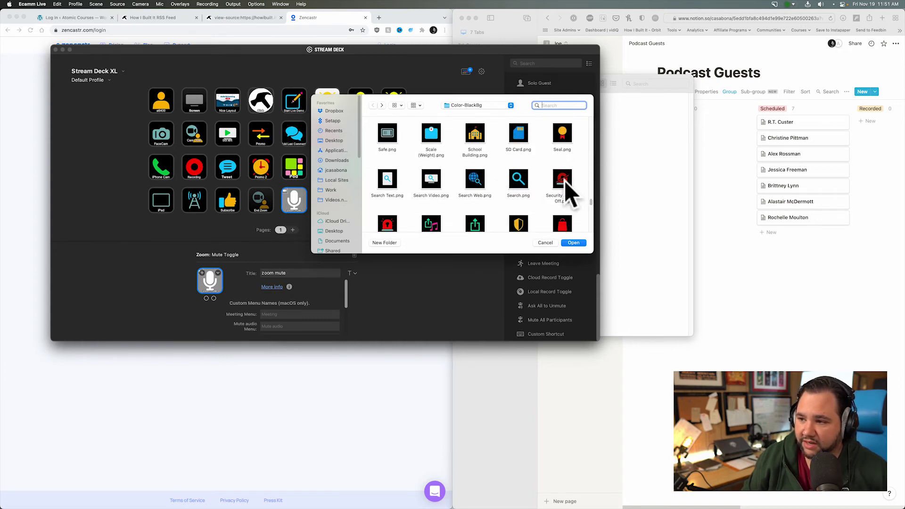
{"action": "scroll", "coordinate": [565, 181], "scroll_direction": "down", "scroll_amount": 1}
{"action": "scroll", "coordinate": [570, 194], "scroll_direction": "down", "scroll_amount": 3}
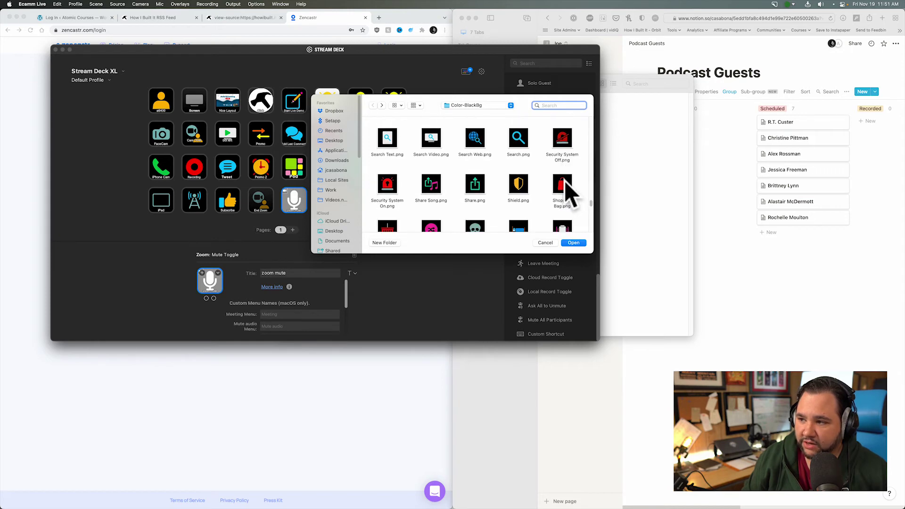
{"action": "scroll", "coordinate": [565, 186], "scroll_direction": "down", "scroll_amount": 2}
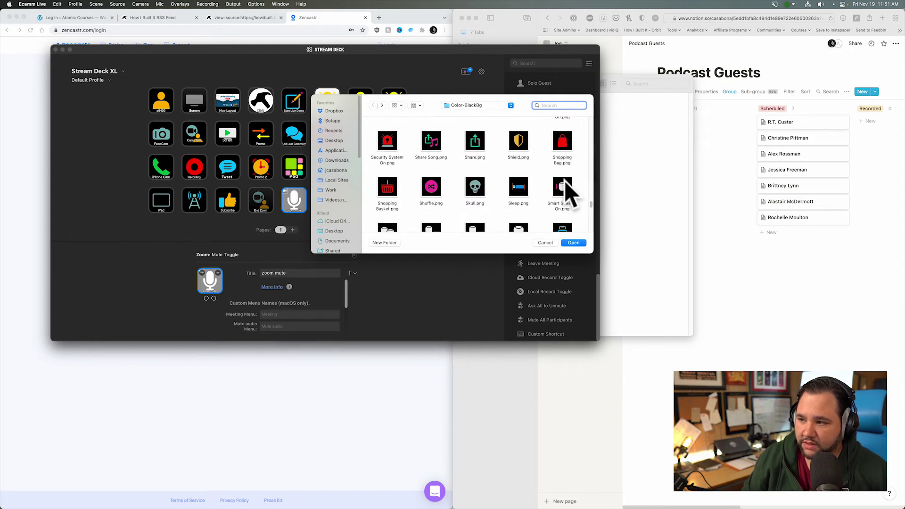
{"action": "scroll", "coordinate": [564, 180], "scroll_direction": "down", "scroll_amount": 1}
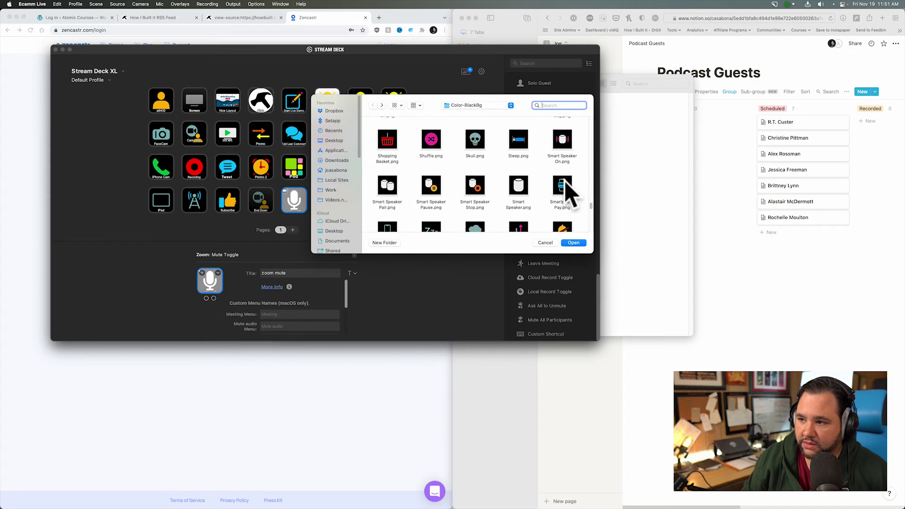
{"action": "scroll", "coordinate": [478, 182], "scroll_direction": "down", "scroll_amount": 1}
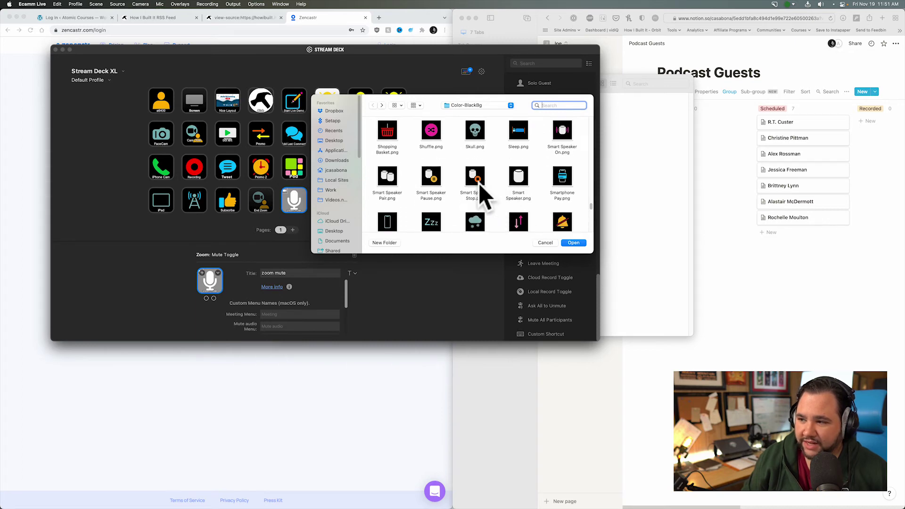
{"action": "scroll", "coordinate": [479, 183], "scroll_direction": "down", "scroll_amount": 3}
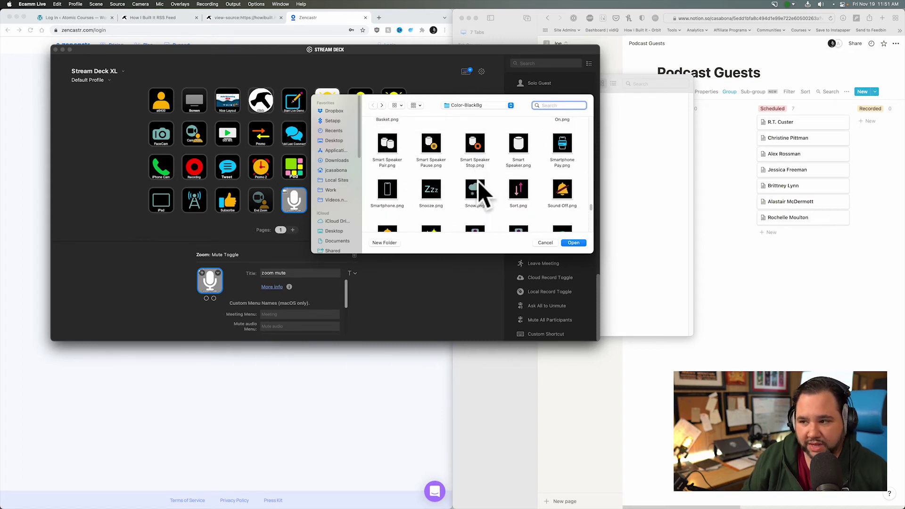
{"action": "scroll", "coordinate": [478, 183], "scroll_direction": "down", "scroll_amount": 3}
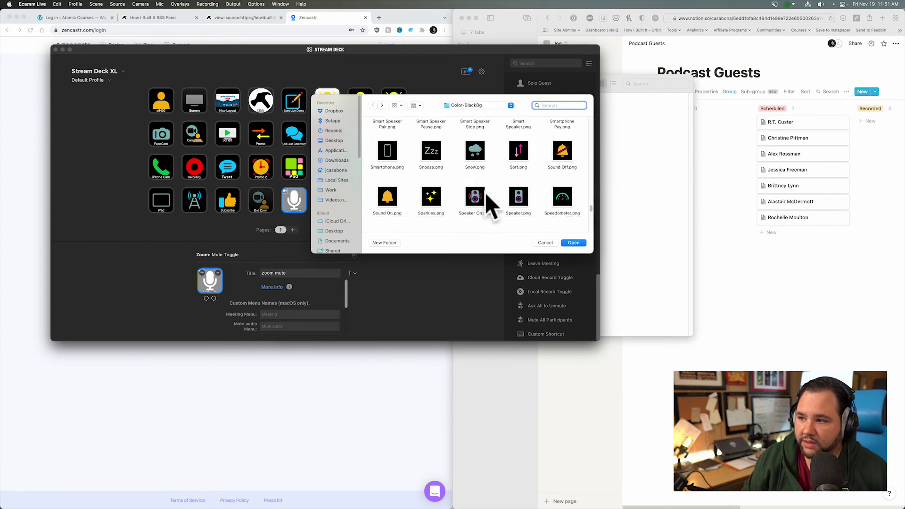
{"action": "scroll", "coordinate": [522, 201], "scroll_direction": "down", "scroll_amount": 1}
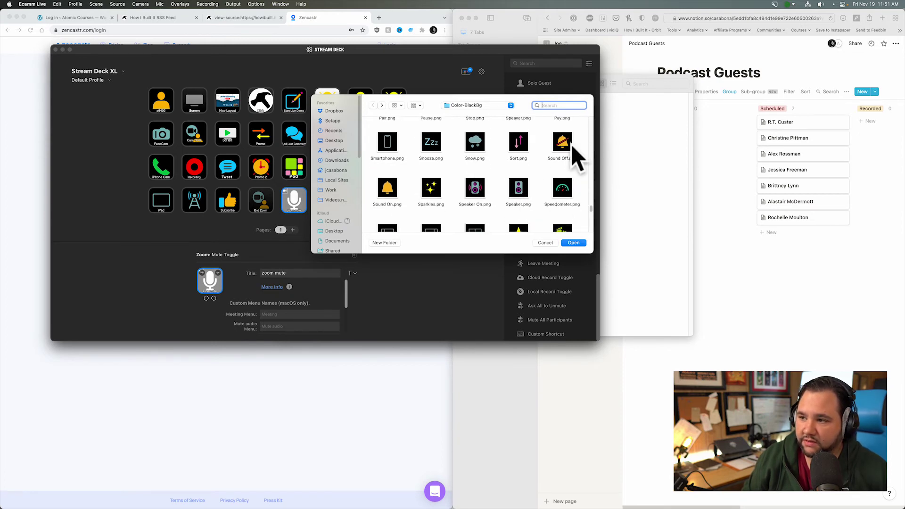
{"action": "scroll", "coordinate": [569, 143], "scroll_direction": "down", "scroll_amount": 1}
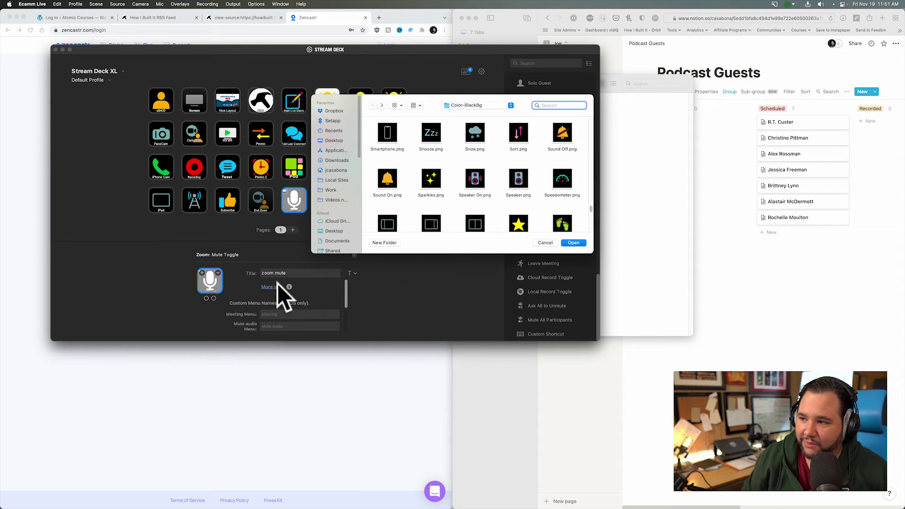
{"action": "left_click", "coordinate": [546, 243]}
Set the first-state icon of the Zoom Mute Toggle key to Sound On.png, searching the Color-BlackBg files for "on"
{"action": "left_click", "coordinate": [206, 297]}
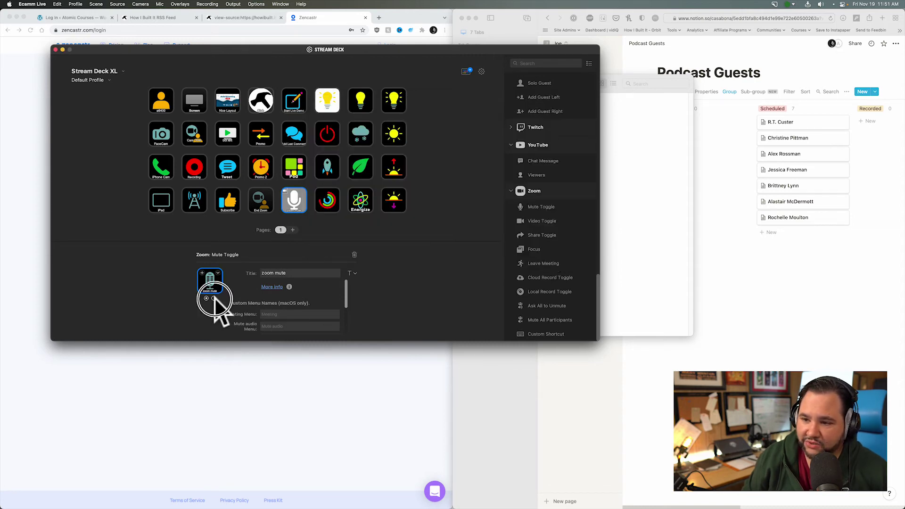
{"action": "left_click", "coordinate": [206, 298]}
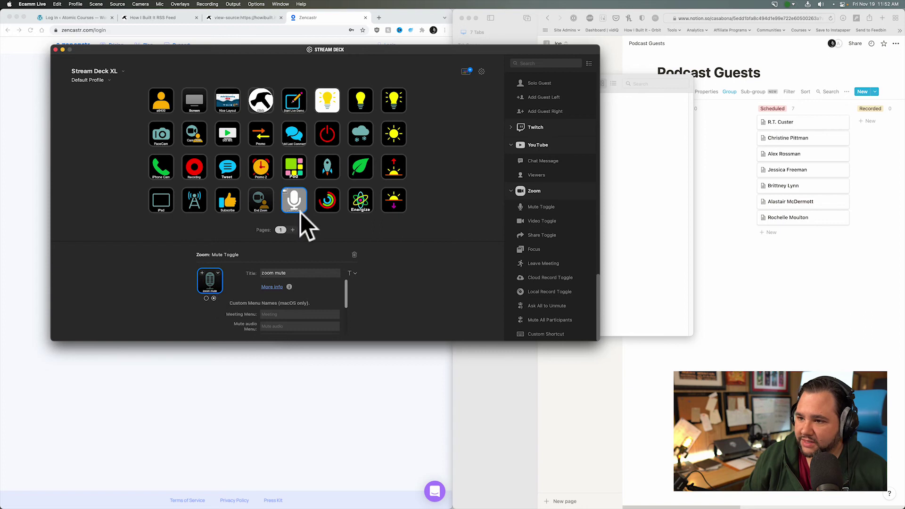
{"action": "left_click", "coordinate": [219, 272]}
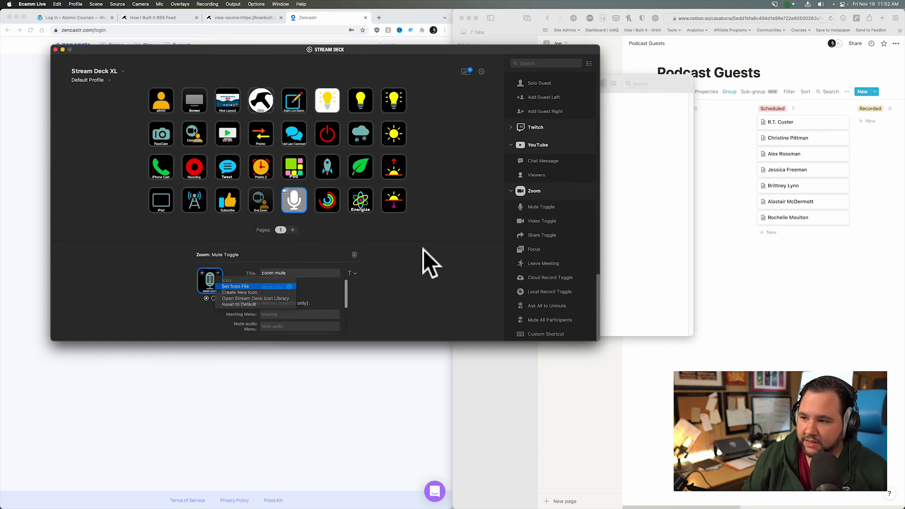
{"action": "key", "text": "Return"}
{"action": "left_click", "coordinate": [547, 106]}
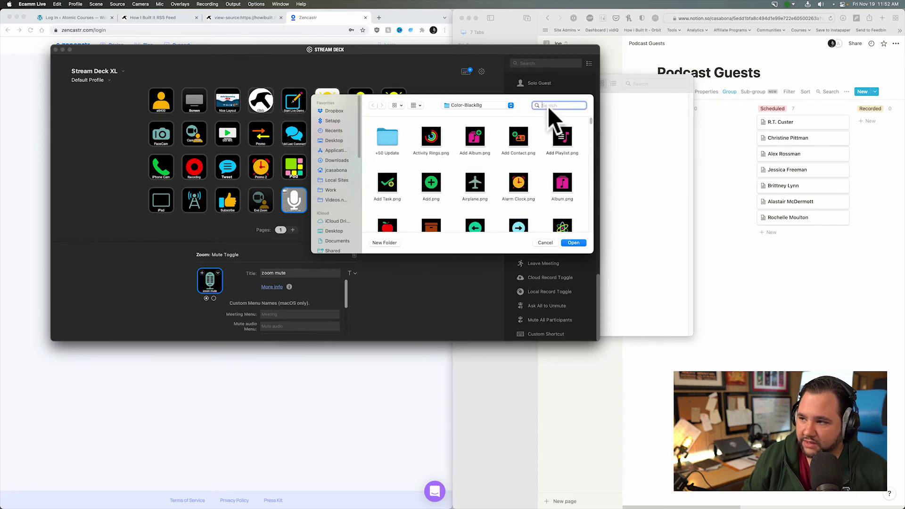
{"action": "type", "text": "on"}
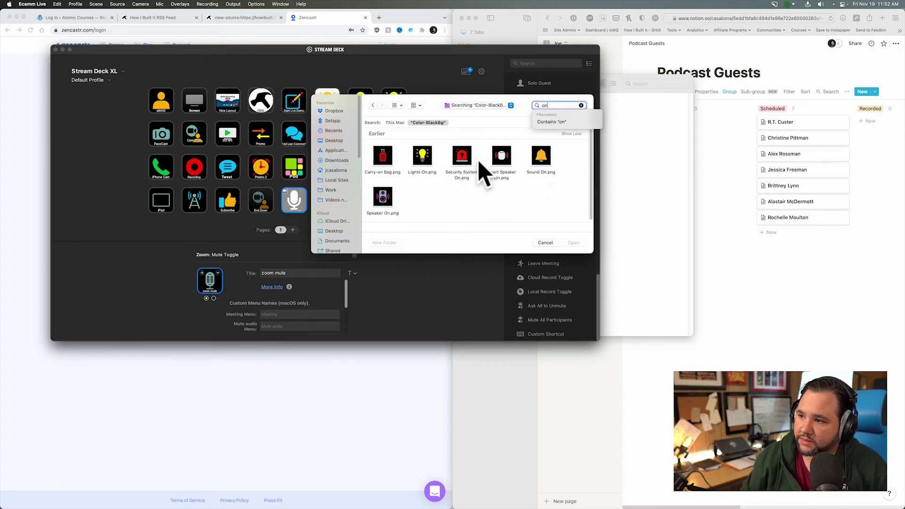
{"action": "double_click", "coordinate": [539, 159]}
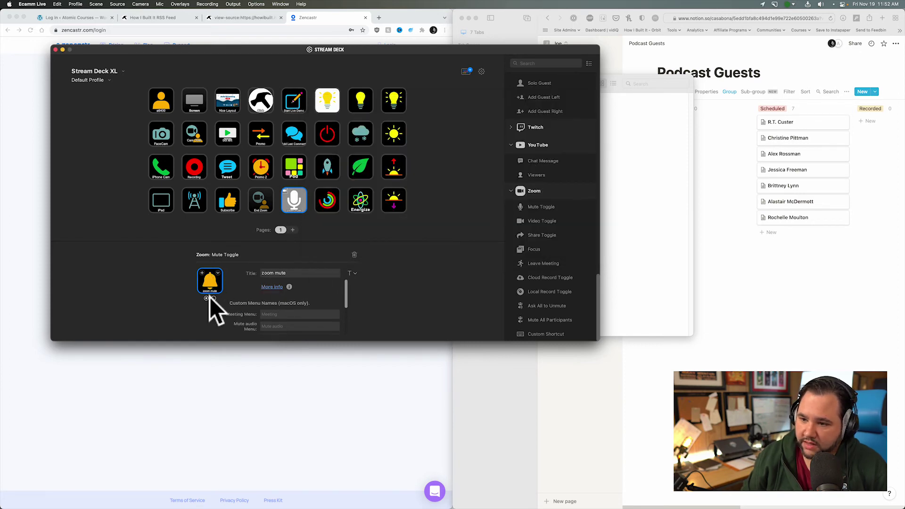
Set the second-state icon of the Zoom Mute Toggle key to Sound Off.png, searching the Color-BlackBg files for "off"
{"action": "left_click", "coordinate": [218, 272]}
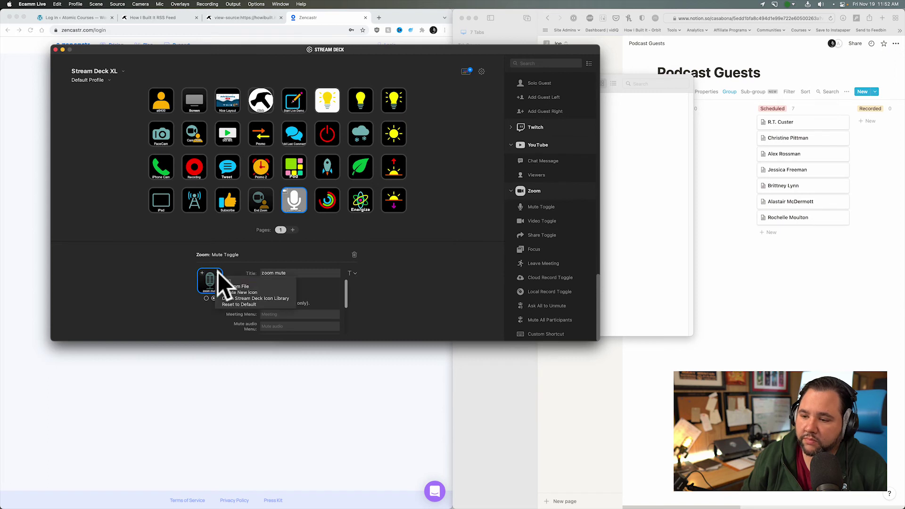
{"action": "left_click", "coordinate": [225, 286]}
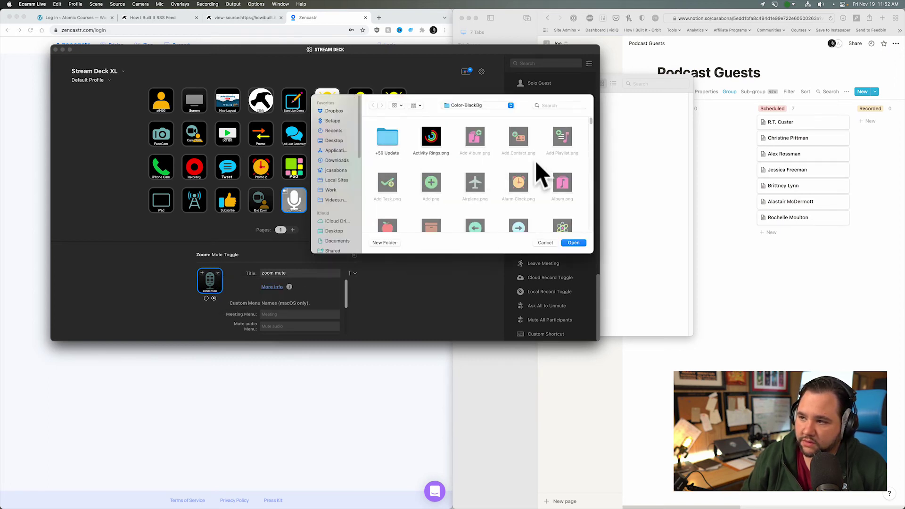
{"action": "left_click", "coordinate": [543, 106]}
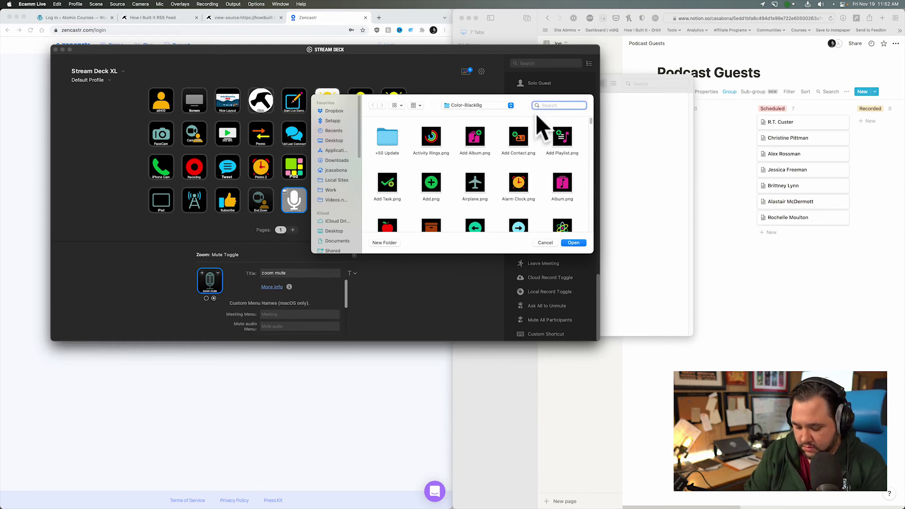
{"action": "type", "text": "off"}
{"action": "left_click", "coordinate": [541, 157]}
{"action": "double_click", "coordinate": [541, 157]}
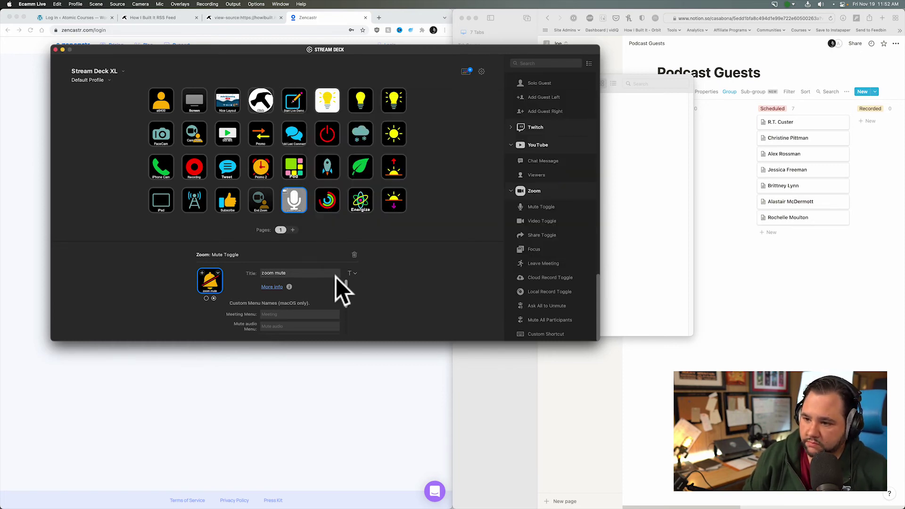
Examine the custom menu name settings and their explanatory note for the Zoom Mute Toggle key
{"action": "scroll", "coordinate": [307, 294], "scroll_direction": "down", "scroll_amount": 2}
{"action": "scroll", "coordinate": [305, 296], "scroll_direction": "down", "scroll_amount": 2}
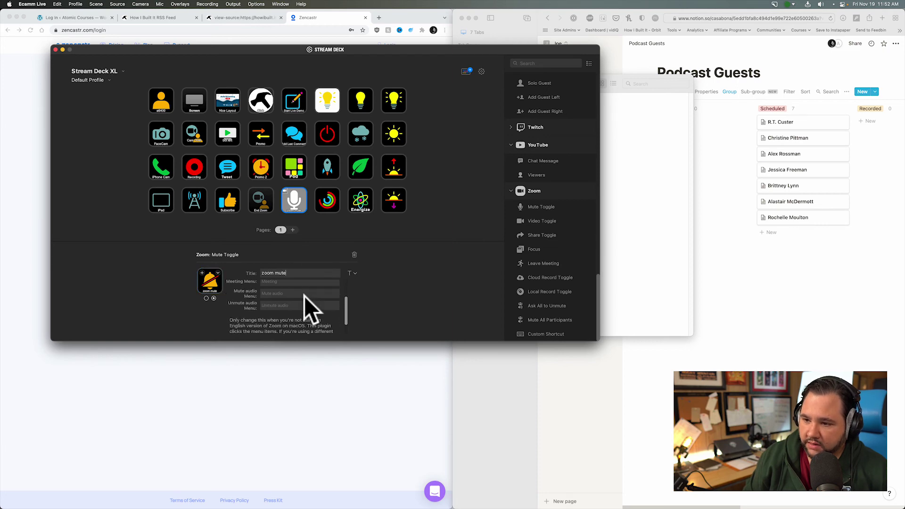
{"action": "scroll", "coordinate": [304, 296], "scroll_direction": "down", "scroll_amount": 1}
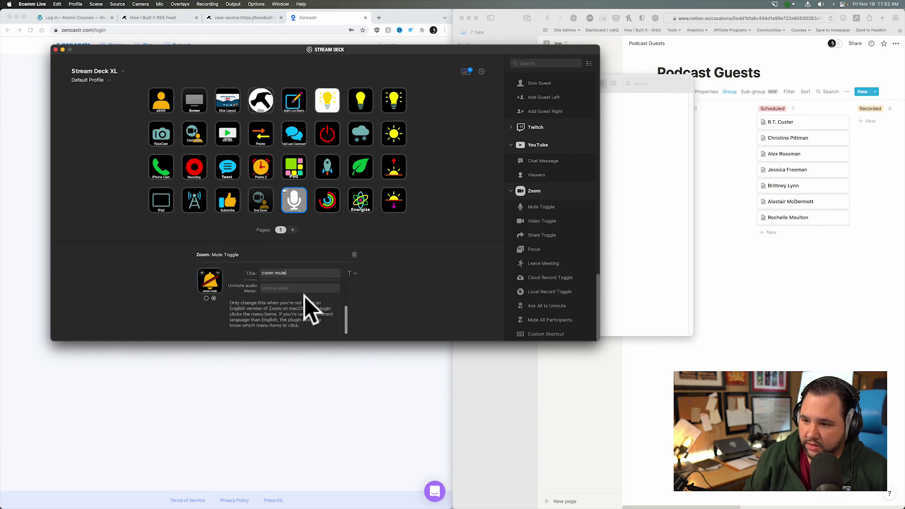
{"action": "scroll", "coordinate": [303, 296], "scroll_direction": "up", "scroll_amount": 4}
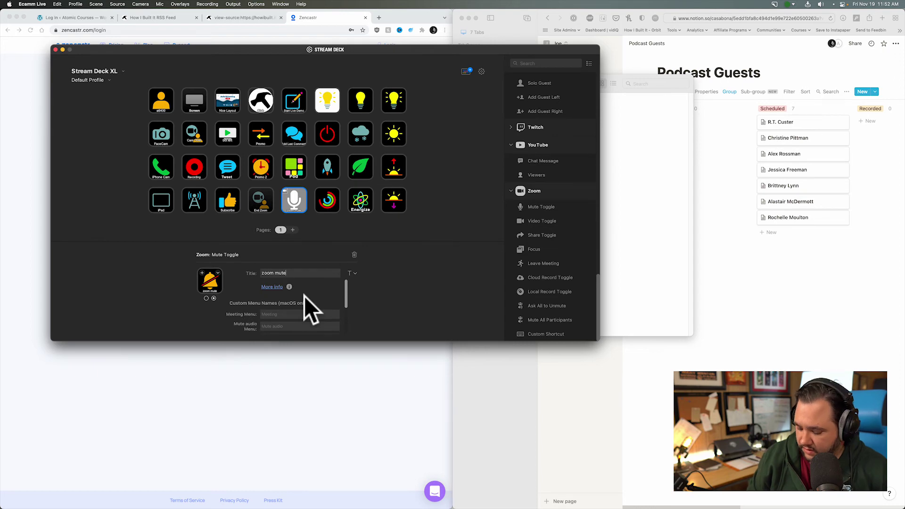
{"action": "key", "text": "BackSpace"}
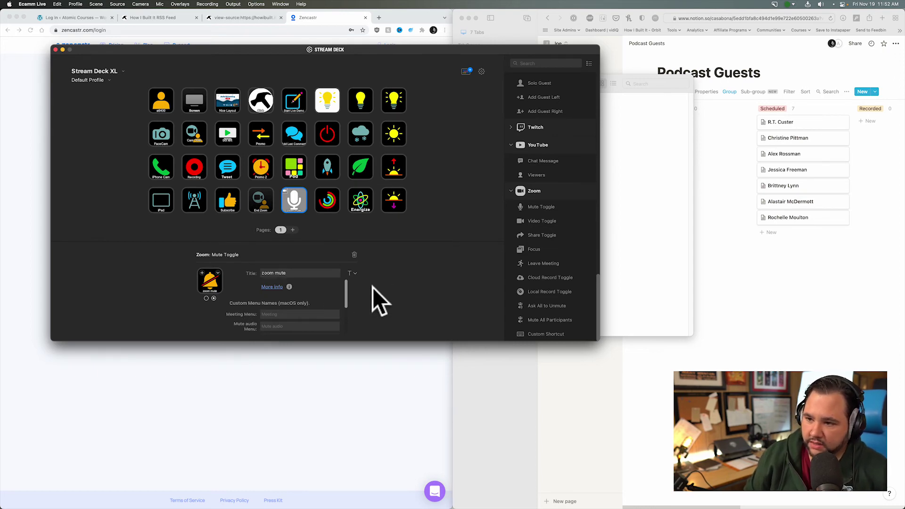
{"action": "left_click", "coordinate": [394, 280]}
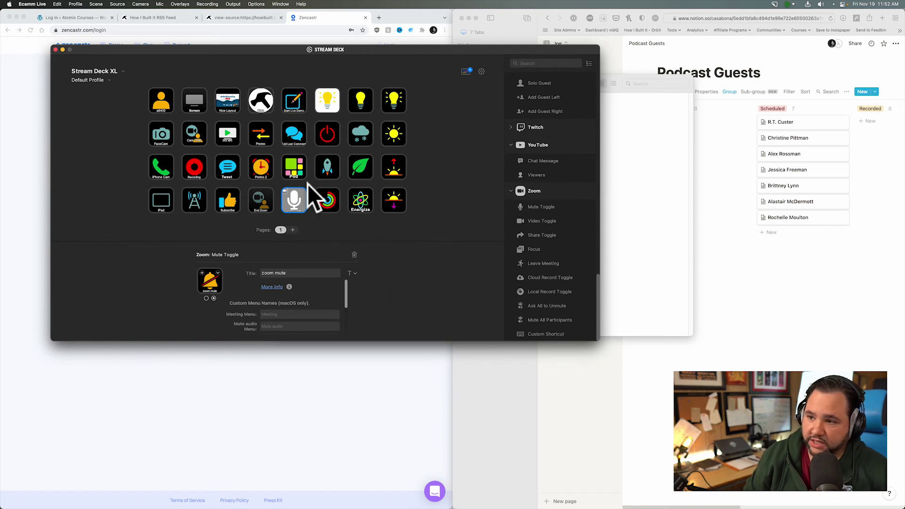
View the icon library for the Zoom Mute Toggle key's first state and close it without choosing an icon
{"action": "right_click", "coordinate": [292, 201]}
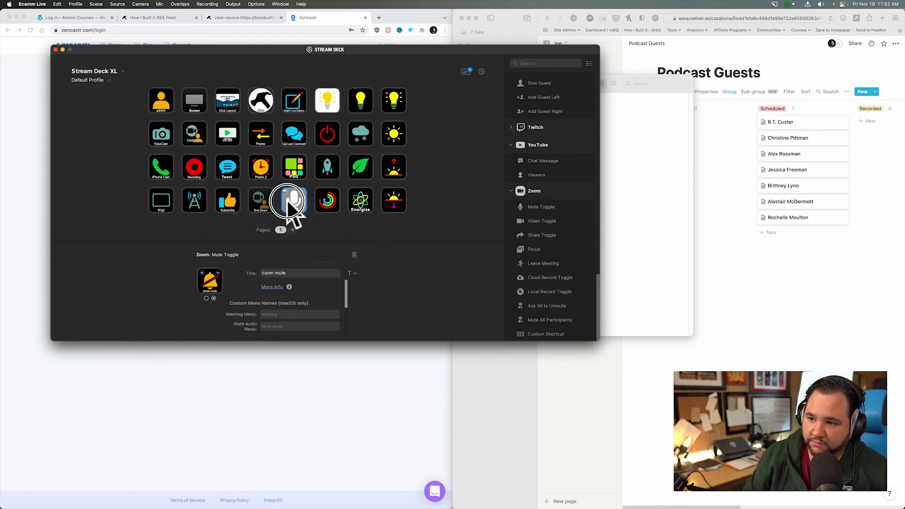
{"action": "left_click", "coordinate": [364, 279]}
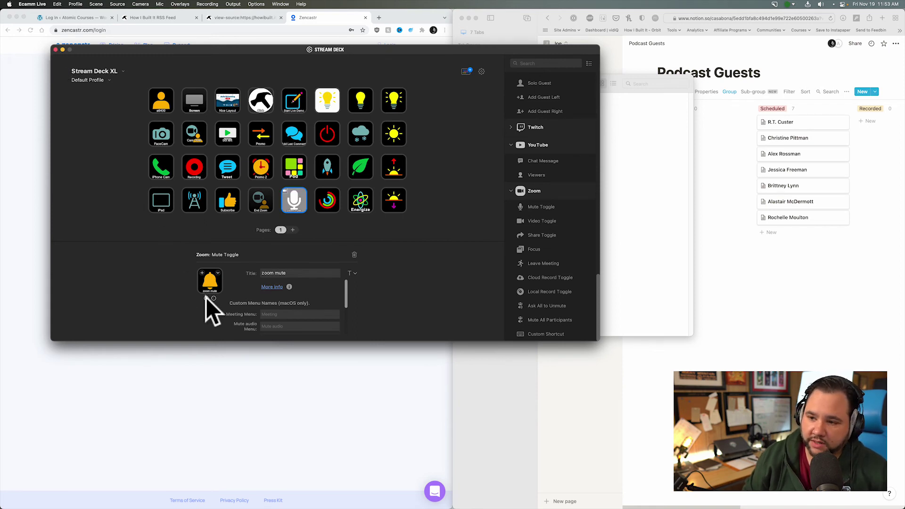
{"action": "left_click", "coordinate": [203, 273]}
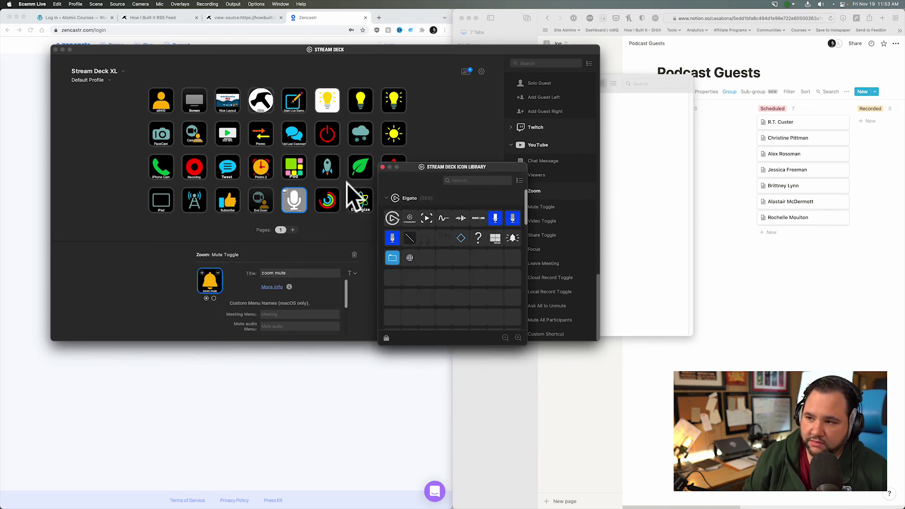
{"action": "left_click", "coordinate": [382, 167]}
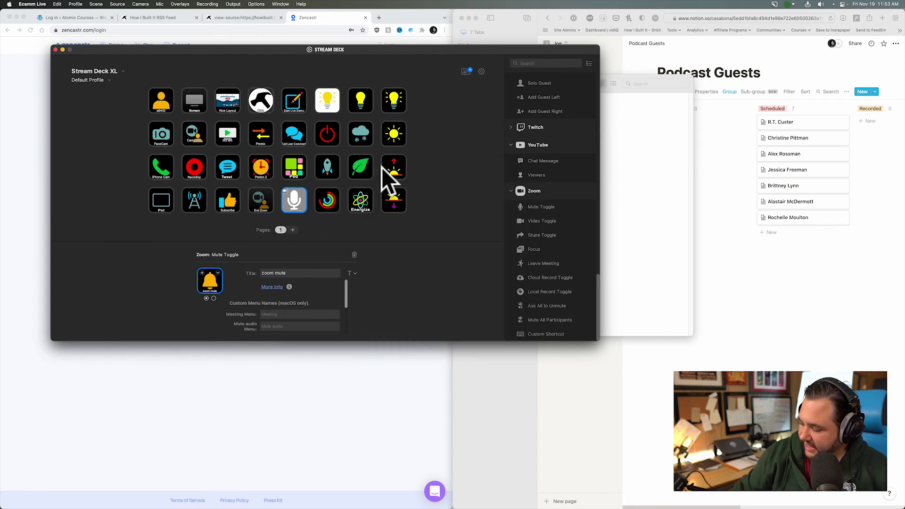
Inspect the settings of the End Zoom key and the neighbouring Philips Hue Color Cycle key
{"action": "left_click", "coordinate": [261, 200]}
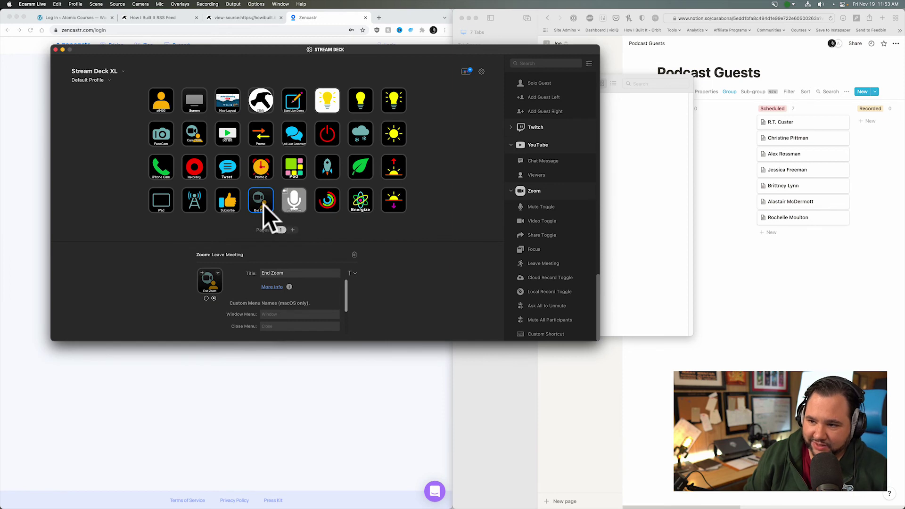
{"action": "left_click", "coordinate": [292, 207]}
{"action": "left_click", "coordinate": [329, 198]}
{"action": "left_click", "coordinate": [358, 200]}
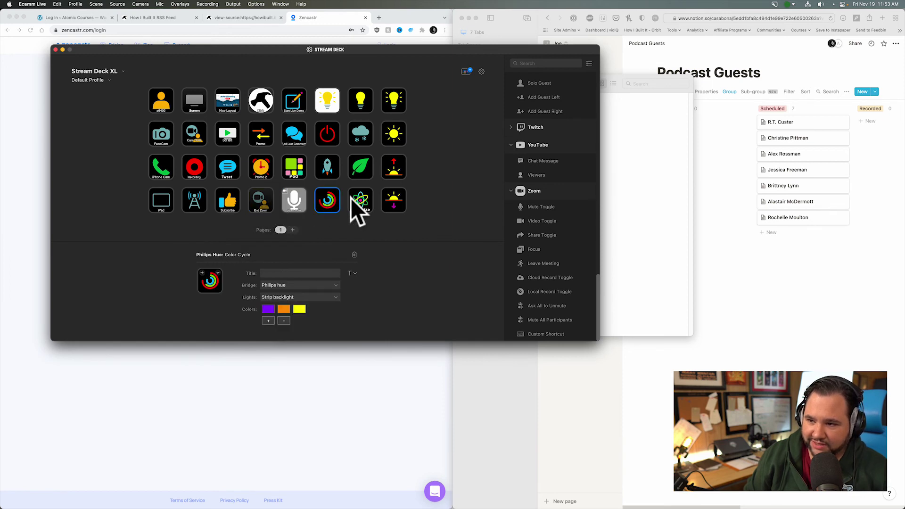
Delete the Zoom Mute Toggle key and place a fresh Zoom Mute Toggle action in the same slot
{"action": "left_click", "coordinate": [295, 202]}
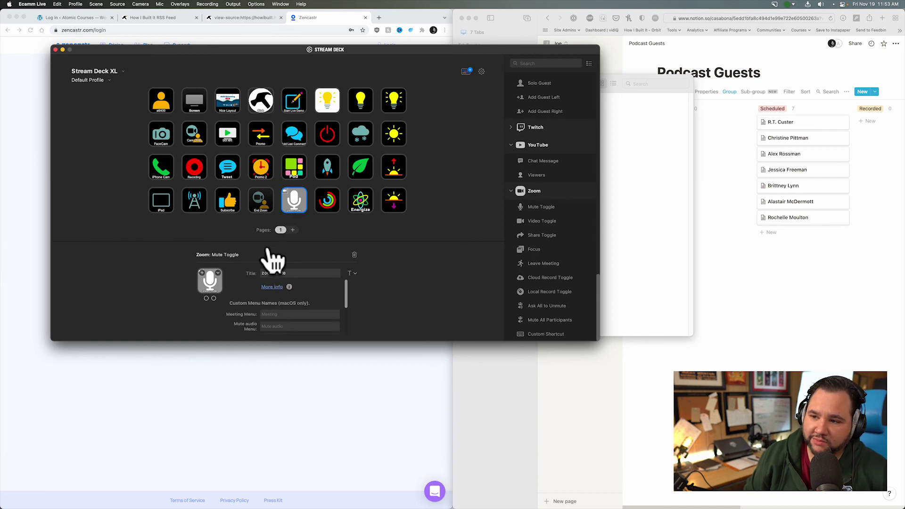
{"action": "right_click", "coordinate": [296, 202]}
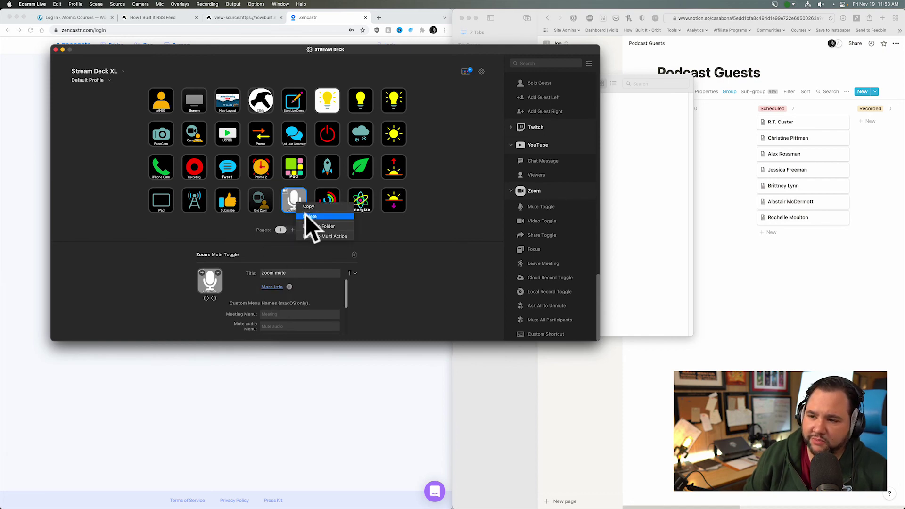
{"action": "left_click", "coordinate": [306, 216]}
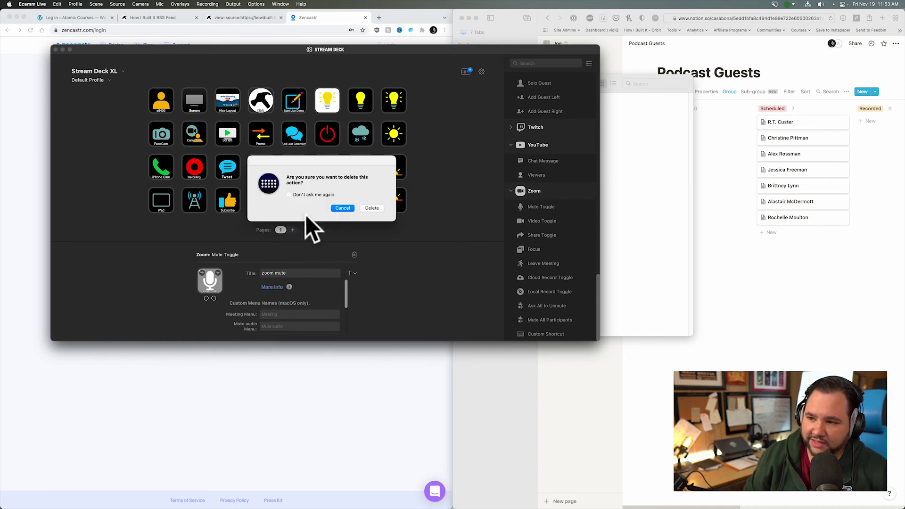
{"action": "left_click", "coordinate": [368, 207]}
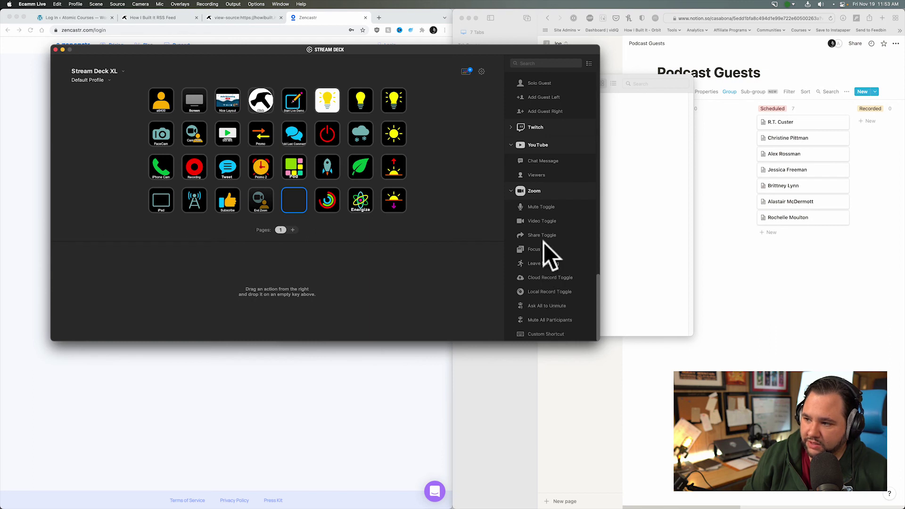
{"action": "left_click_drag", "start_coordinate": [543, 207], "coordinate": [293, 201]}
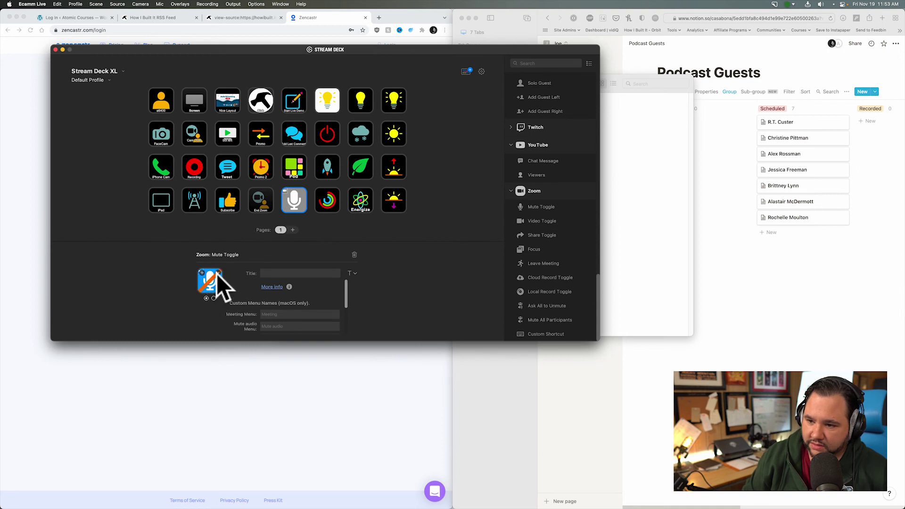
Set the new Mute Toggle key's first-state icon to Sound Off.png, searching for "off", and switch to its second state
{"action": "left_click", "coordinate": [218, 274]}
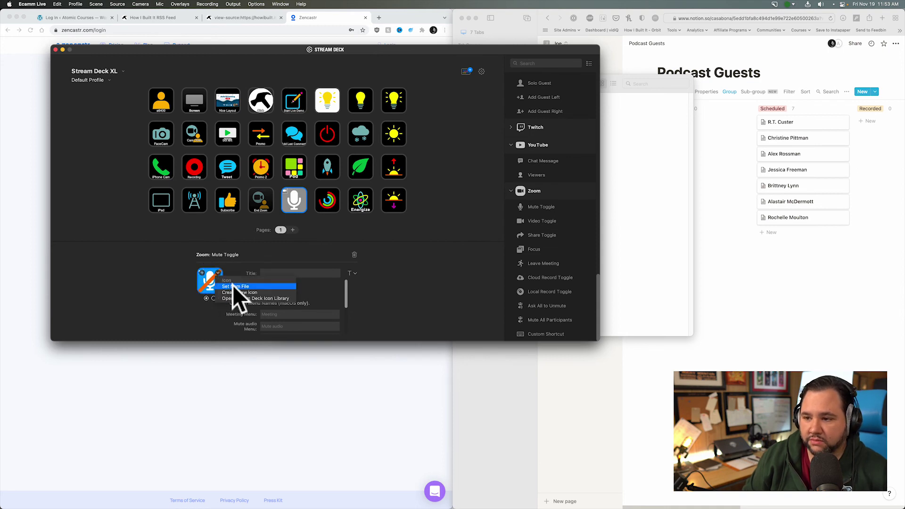
{"action": "left_click", "coordinate": [234, 287]}
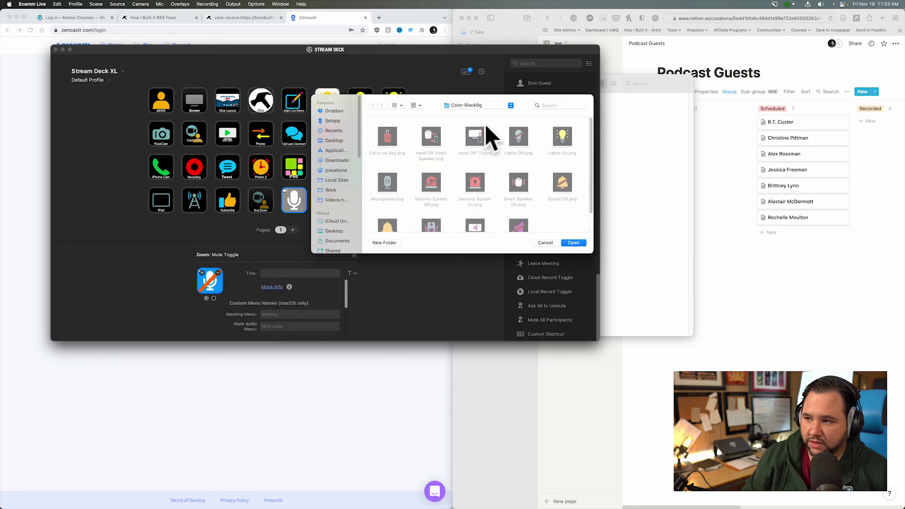
{"action": "left_click", "coordinate": [554, 106]}
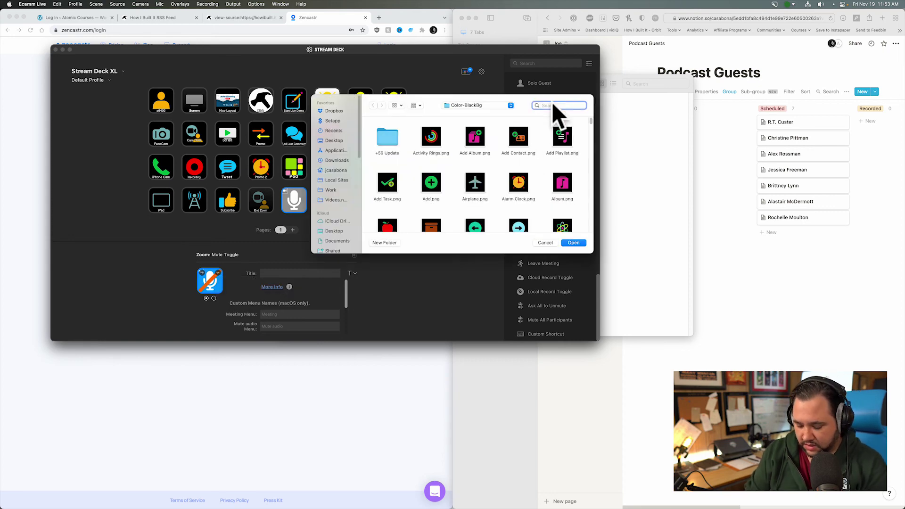
{"action": "type", "text": "off"}
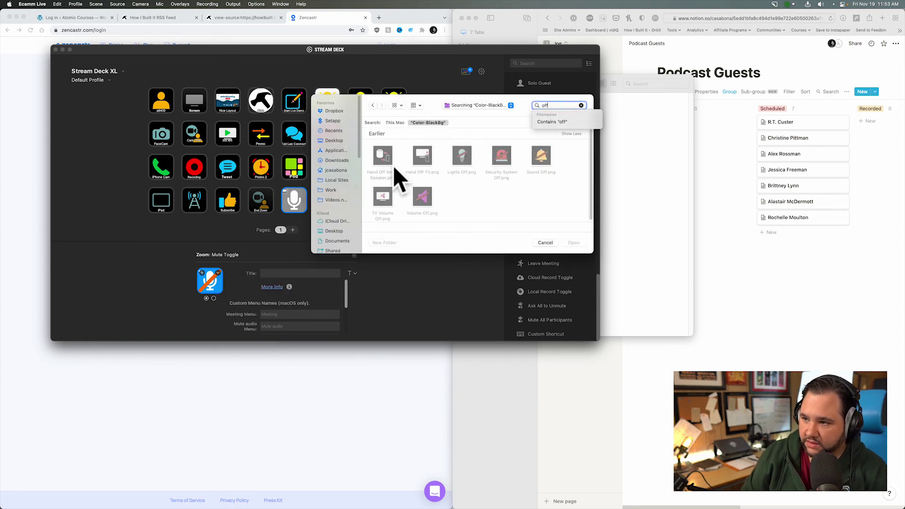
{"action": "double_click", "coordinate": [541, 156]}
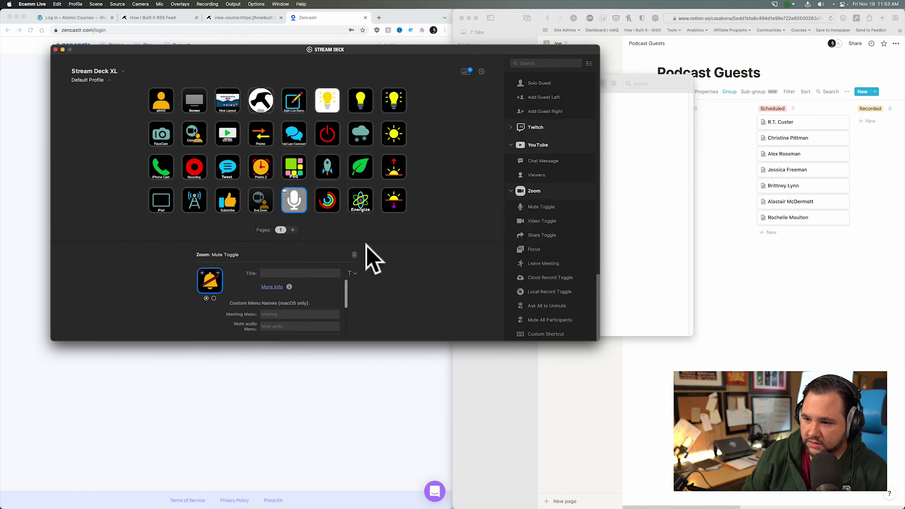
{"action": "left_click", "coordinate": [214, 298]}
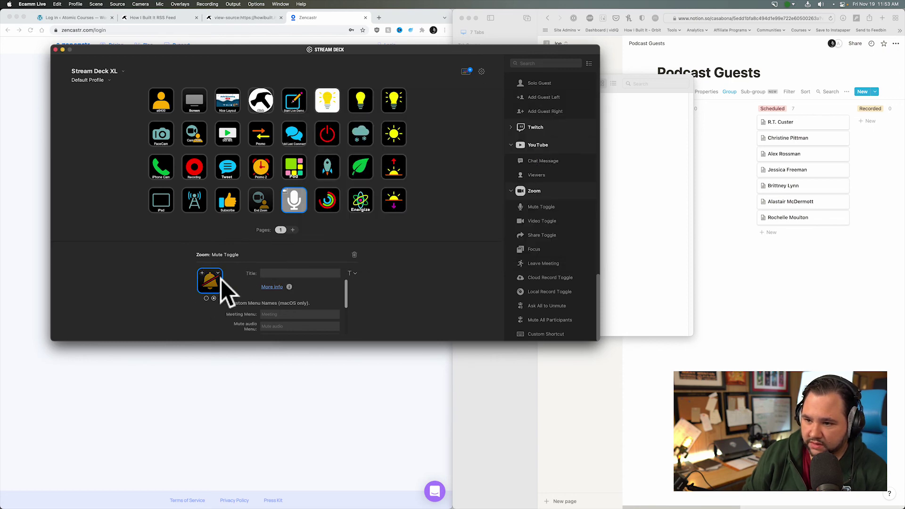
Try to set the second-state icon from a file, searching Documents and This Mac for "on", and cancel the file chooser
{"action": "left_click", "coordinate": [218, 273]}
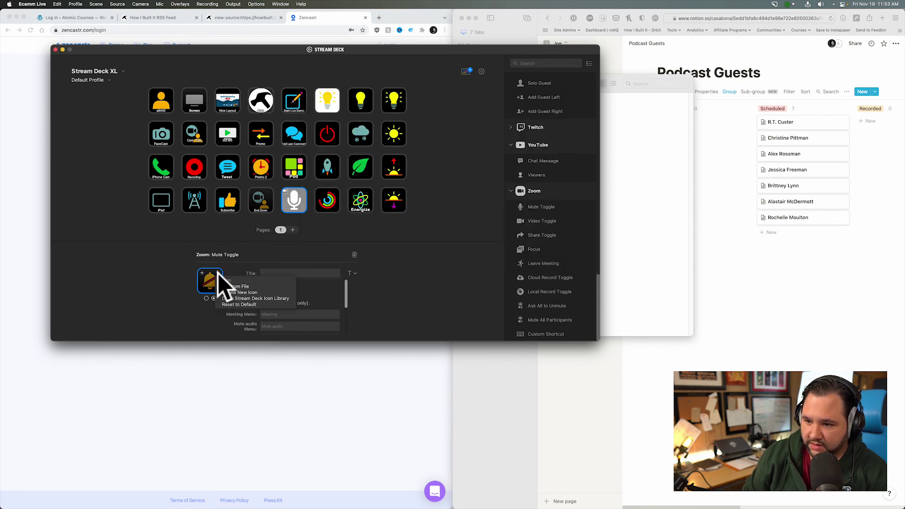
{"action": "left_click", "coordinate": [230, 286]}
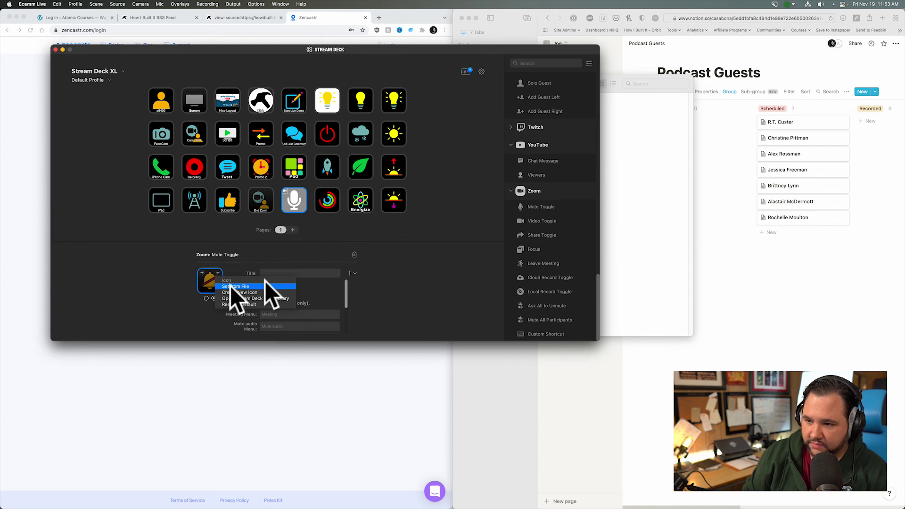
{"action": "left_click", "coordinate": [561, 106]}
{"action": "type", "text": "p"}
{"action": "key", "text": "BackSpace"}
{"action": "type", "text": "on"}
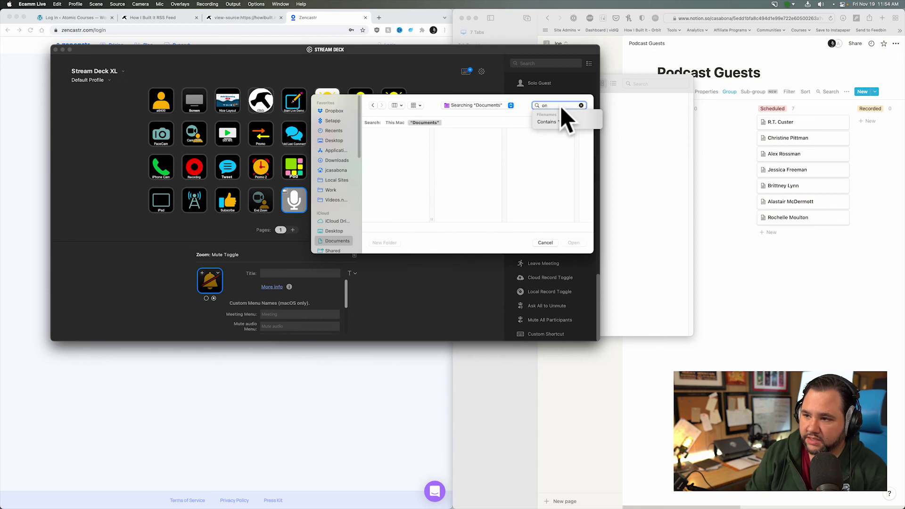
{"action": "left_click", "coordinate": [395, 122]}
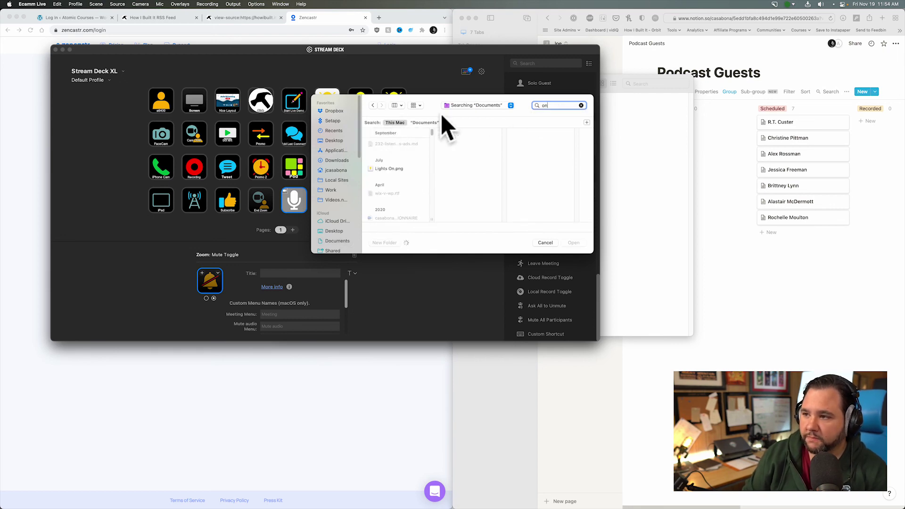
{"action": "left_click", "coordinate": [545, 243]}
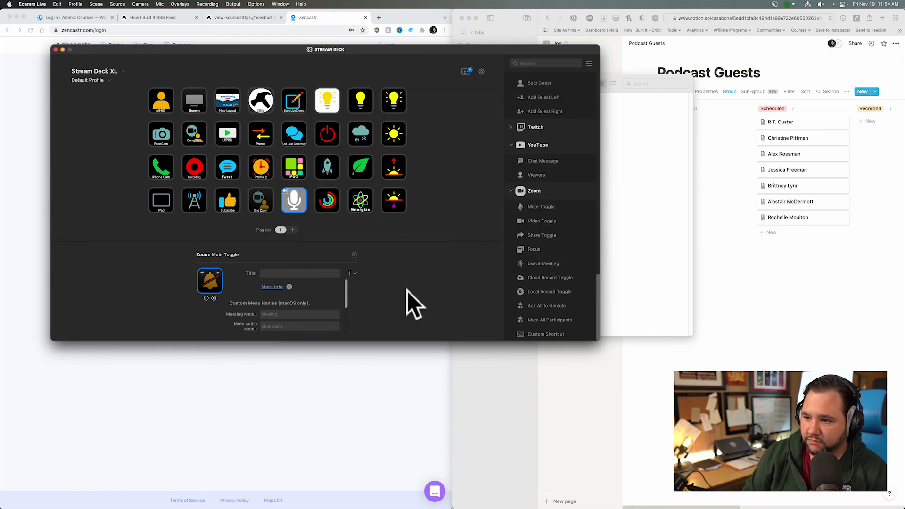
Title the second state of the Mute Toggle key "Zoom Mute" and compare it with the first state
{"action": "left_click", "coordinate": [215, 283]}
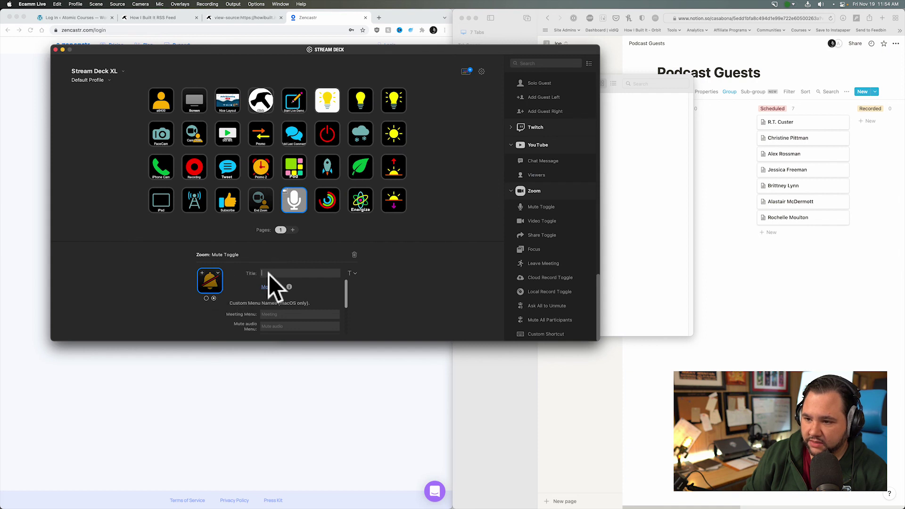
{"action": "type", "text": "om Mute"}
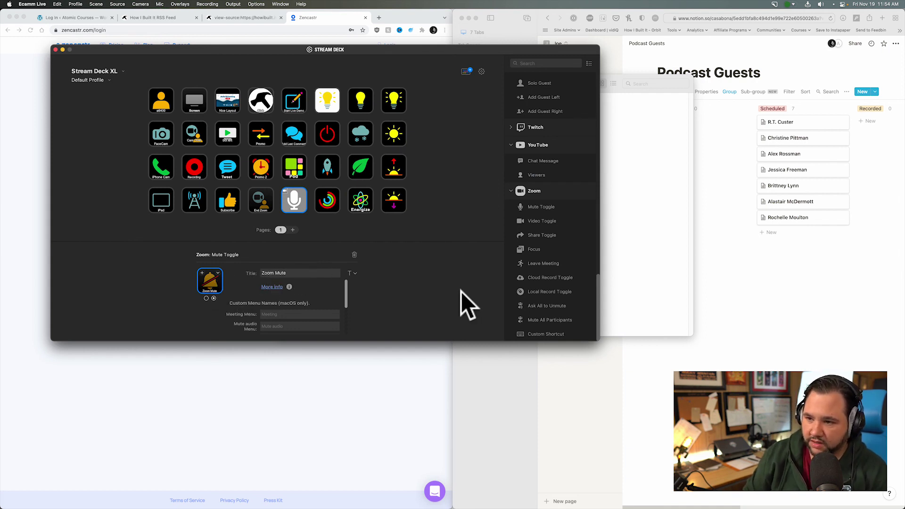
{"action": "left_click", "coordinate": [207, 298]}
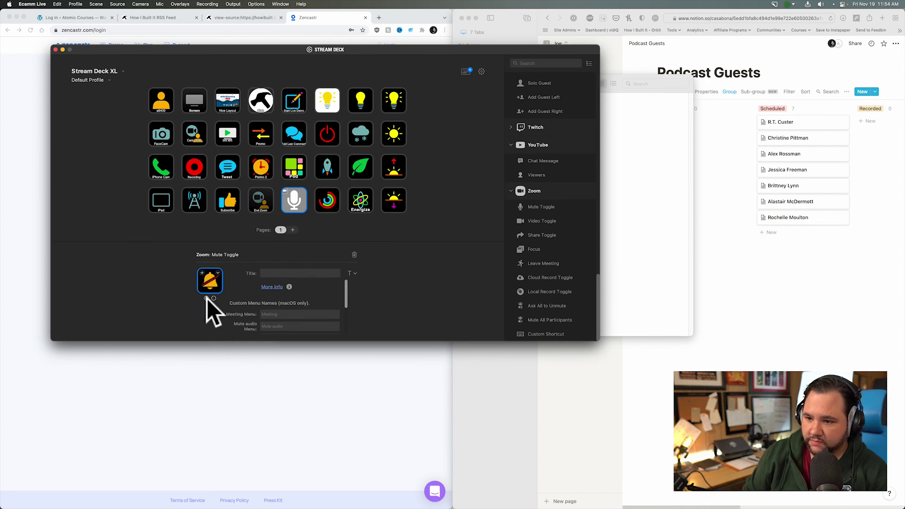
{"action": "left_click", "coordinate": [213, 299]}
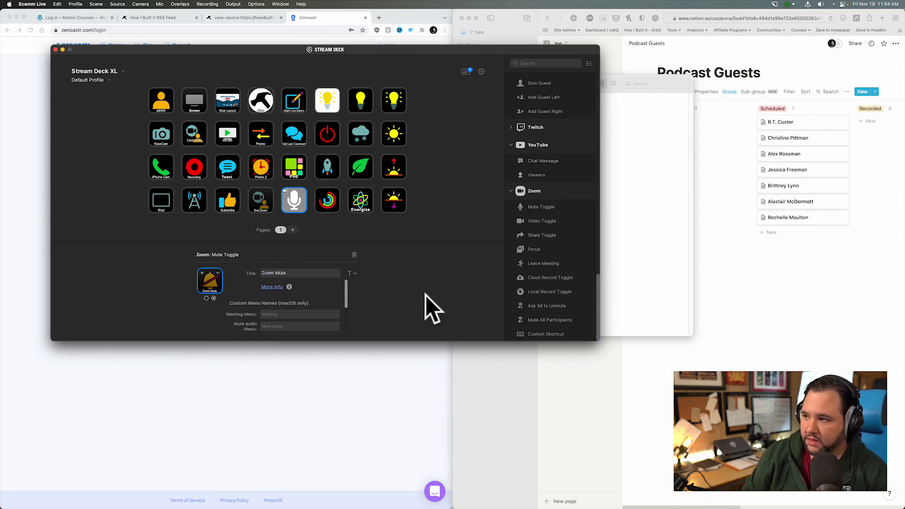